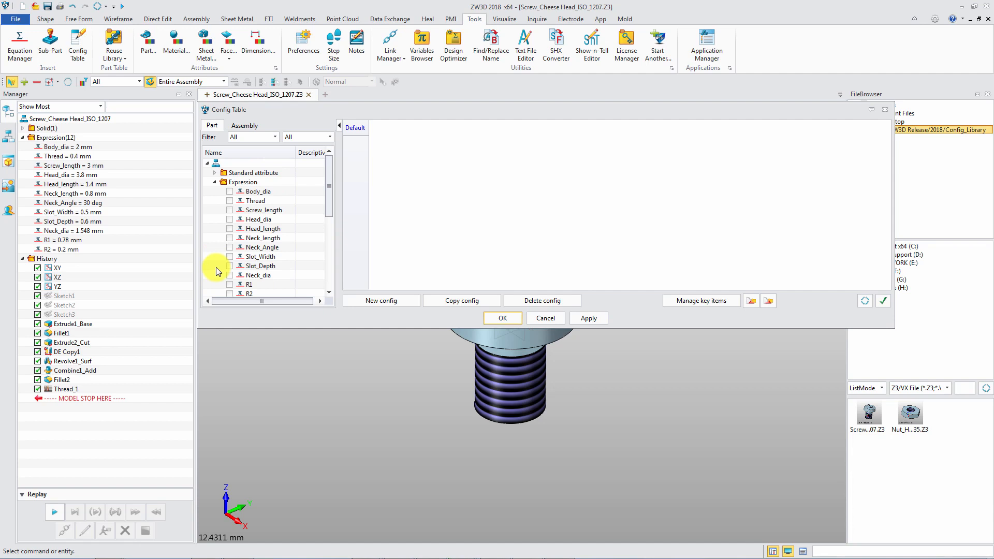
# - Include the expressions Body_dia, Thread, Screw_length, Head_dia, Head_length, Neck_length, Slot_Width, Slot_Depth and Neck_dia as columns in the part config table
pyautogui.click(229, 192)
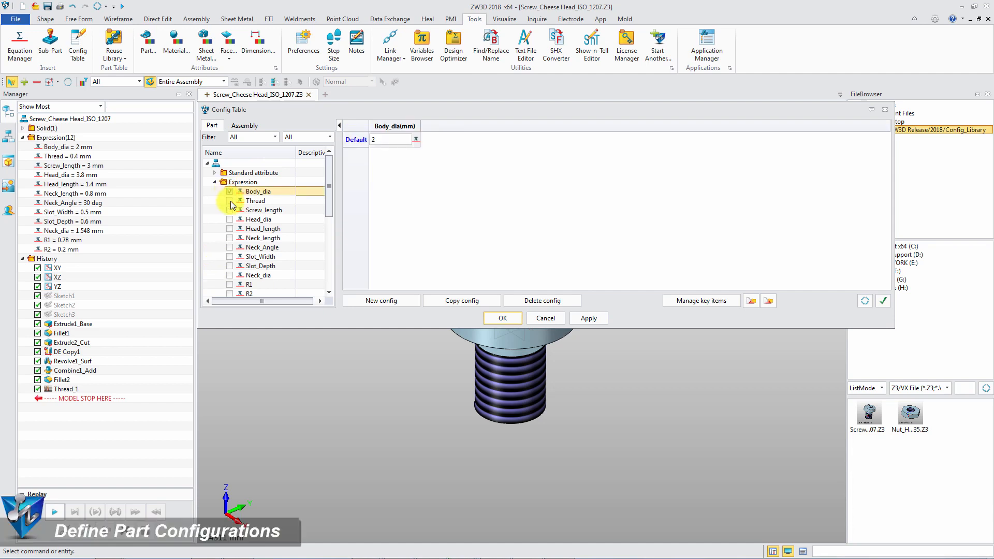
pyautogui.click(230, 201)
pyautogui.click(229, 210)
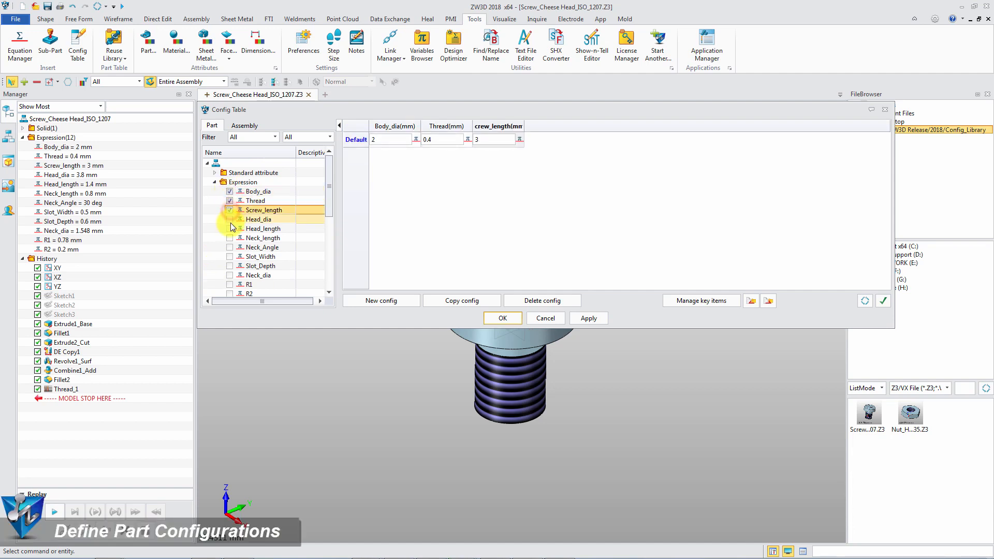
pyautogui.click(230, 219)
pyautogui.click(230, 229)
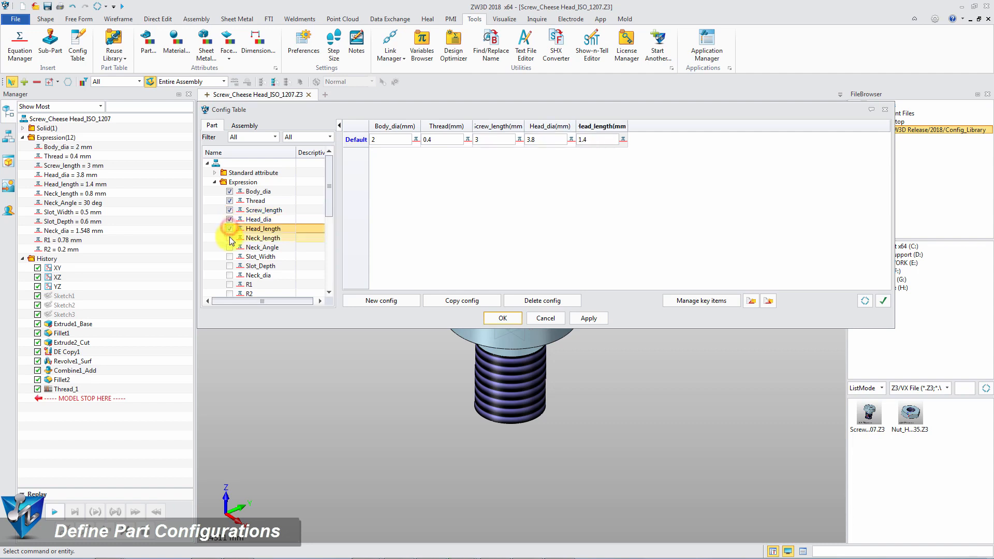
pyautogui.click(229, 238)
pyautogui.click(229, 257)
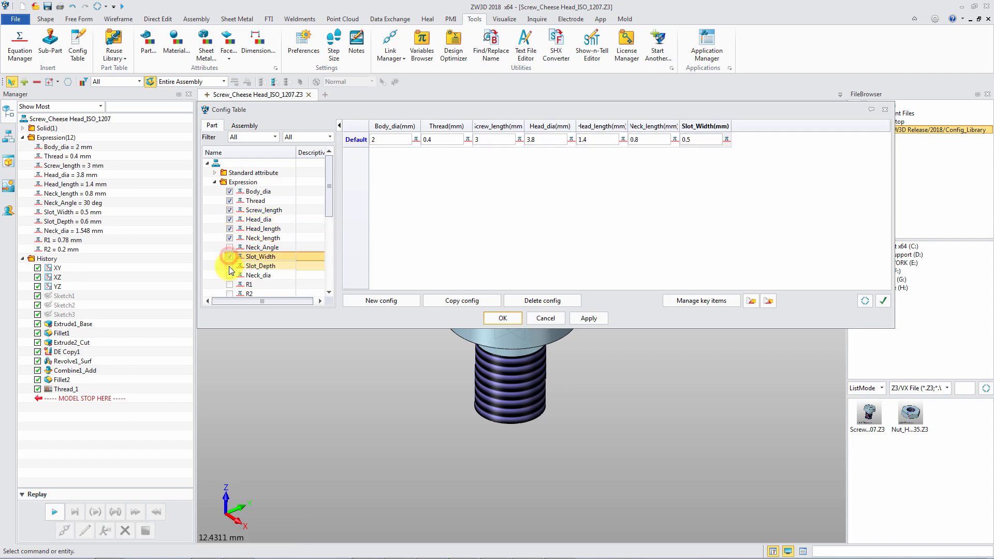
pyautogui.click(229, 266)
pyautogui.click(229, 275)
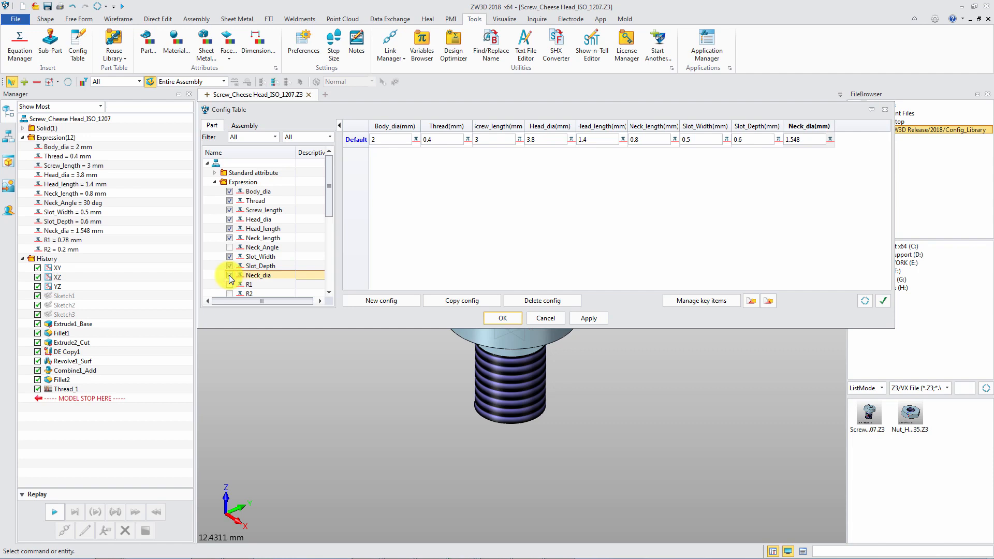
# - Include the DE Copy1 history feature as a column in the part config table
pyautogui.scroll(-2, 231, 280)
pyautogui.scroll(-3, 231, 279)
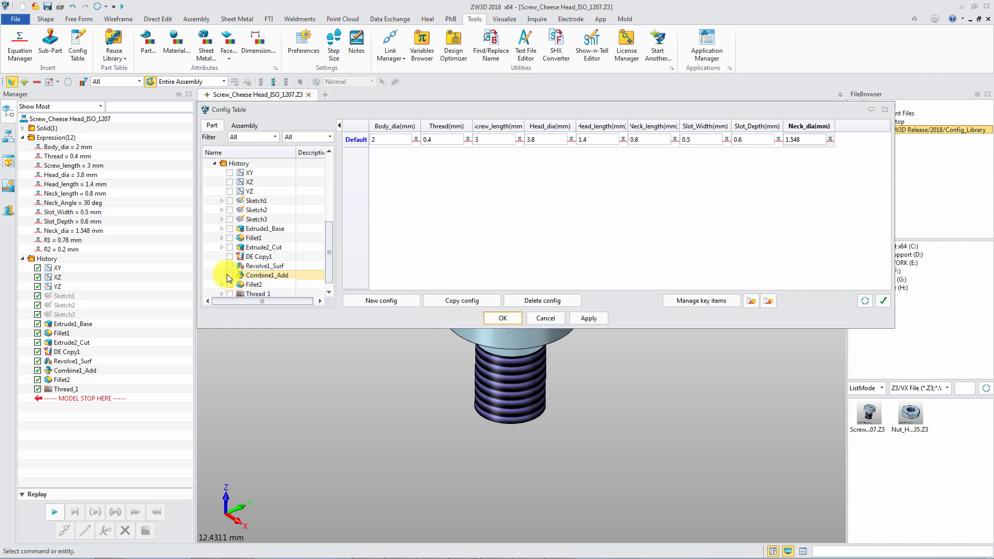
pyautogui.click(230, 257)
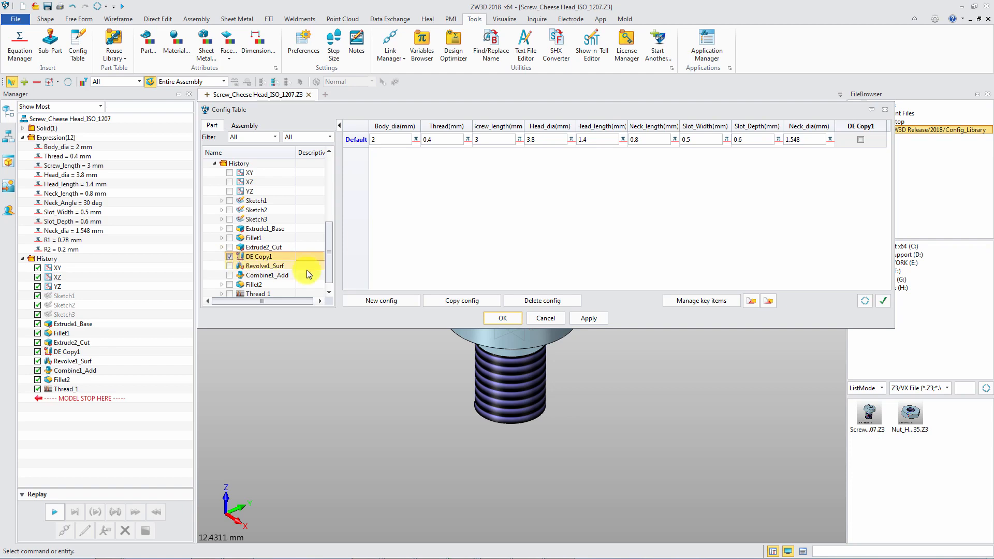
# - Create a configuration named M2-L3 and suppress DE Copy1 in it
pyautogui.click(399, 300)
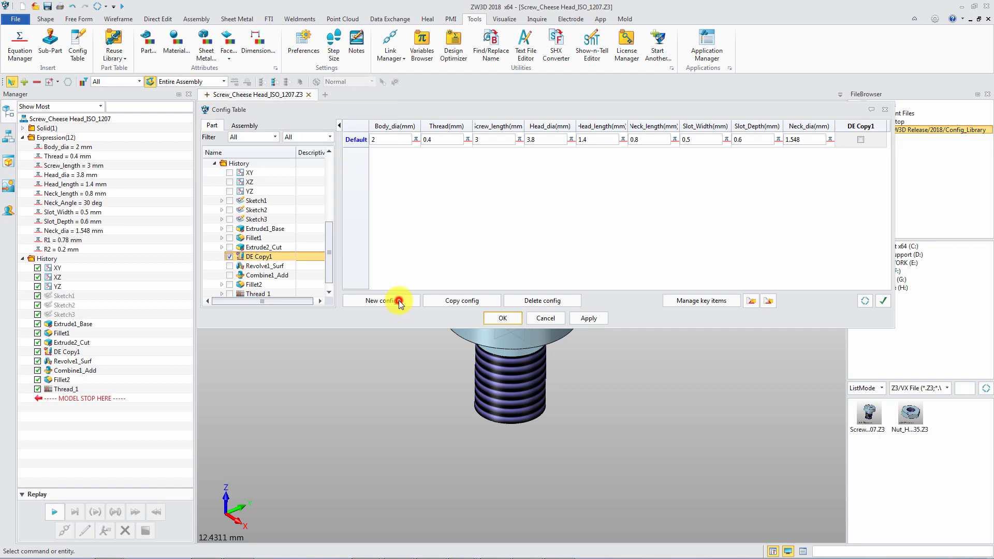
pyautogui.click(287, 130)
pyautogui.write('M2-L3')
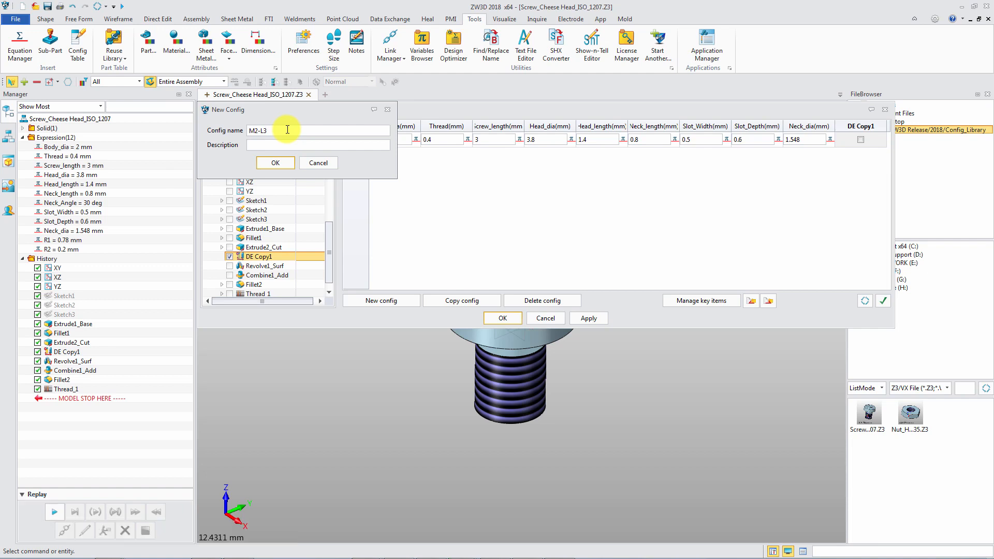
pyautogui.click(269, 165)
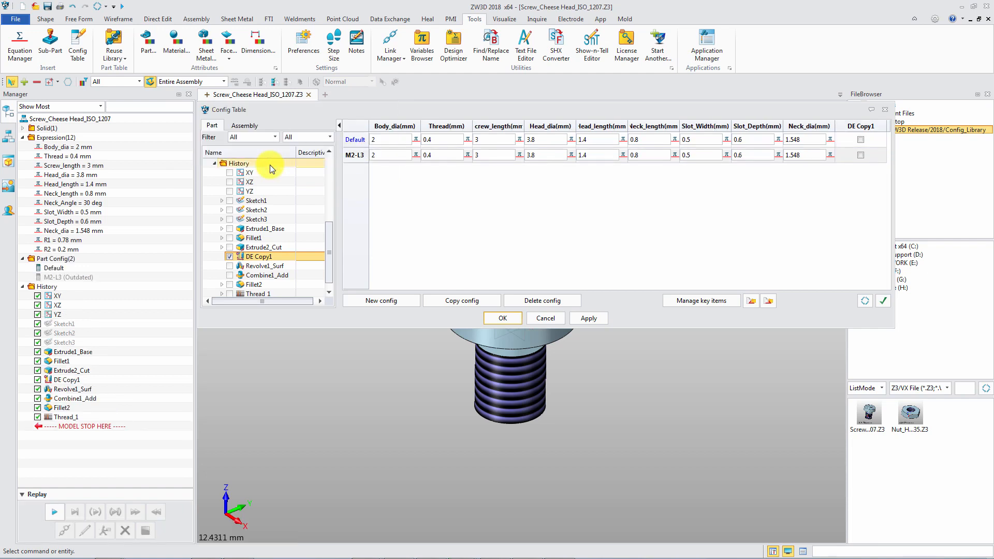
pyautogui.click(860, 155)
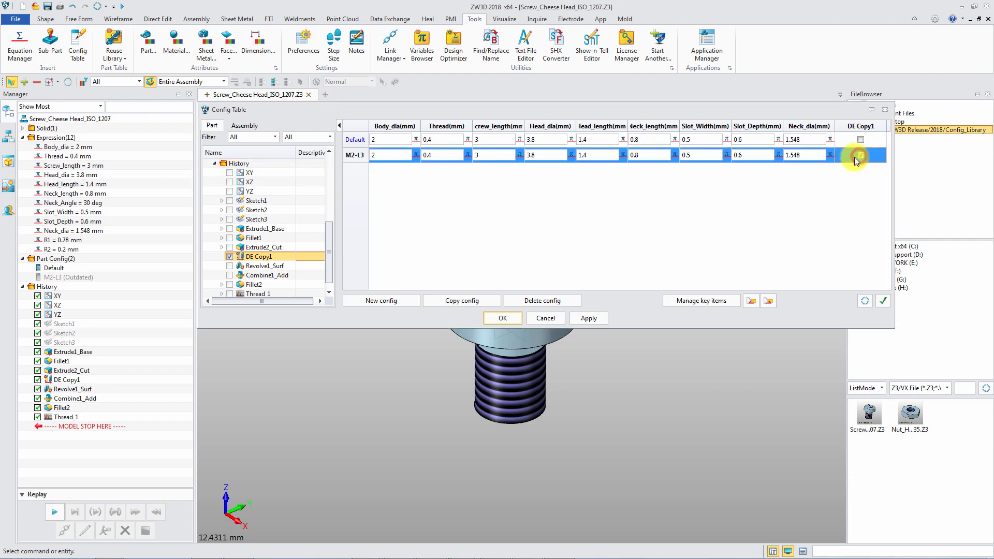
pyautogui.click(706, 195)
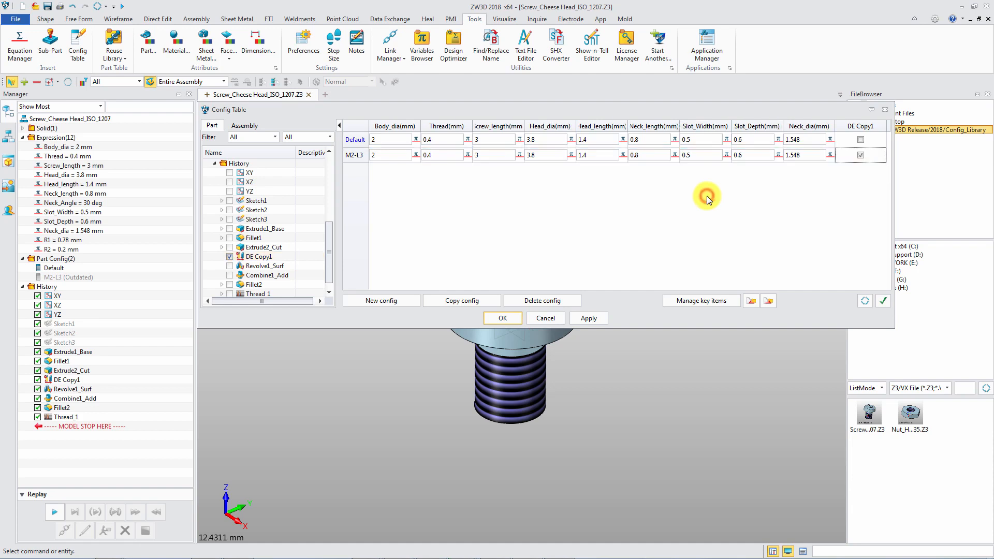
# - Create a configuration named M2.5-L3 with Body_dia 2.5, Thread 0.45 and Head_dia 4.5 mm
pyautogui.click(393, 306)
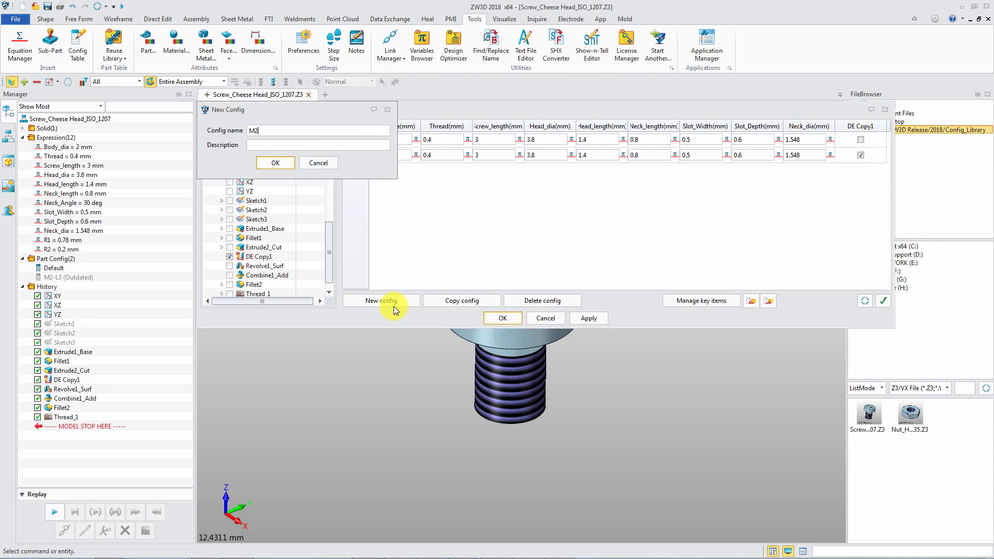
pyautogui.write('M2.5-L3')
pyautogui.press('Return')
pyautogui.click(388, 173)
pyautogui.write('.5')
pyautogui.click(448, 171)
pyautogui.write('54.5')
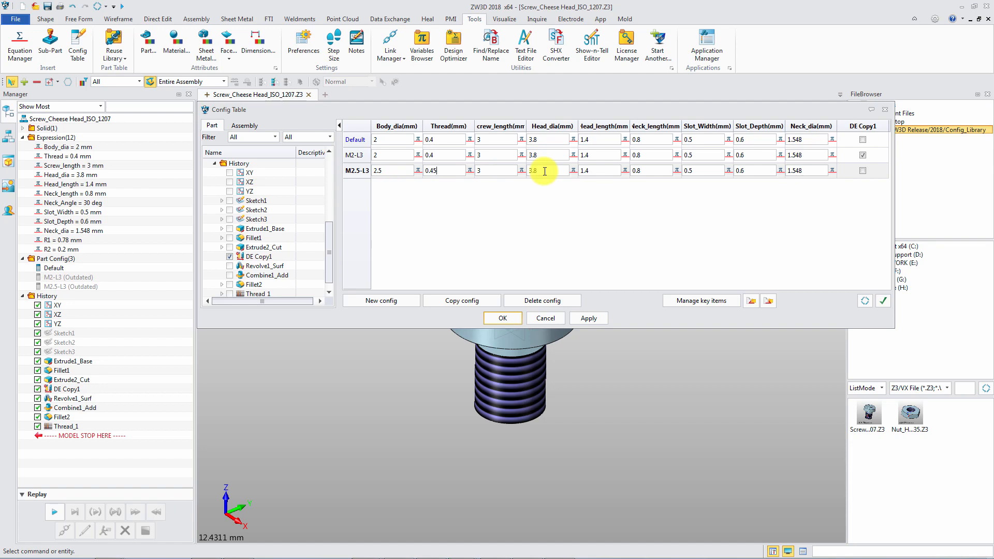
# - Set Head_length to 1.8, Neck_length to 0.9, Slot_Width to 0.6 and Slot_Depth to 0.7 mm for M2.5-L3
pyautogui.click(598, 169)
pyautogui.press('BackSpace')
pyautogui.write('8')
pyautogui.click(660, 170)
pyautogui.press('BackSpace')
pyautogui.write('9')
pyautogui.click(705, 169)
pyautogui.press('BackSpace')
pyautogui.write('6')
pyautogui.click(759, 170)
pyautogui.press('BackSpace')
pyautogui.write('7')
# - Set Neck_dia to 1.993 mm and suppress DE Copy1 for M2.5-L3, and apply the table changes
pyautogui.click(804, 170)
pyautogui.press('BackSpace')
pyautogui.press('BackSpace')
pyautogui.press('BackSpace')
pyautogui.write('993')
pyautogui.click(862, 171)
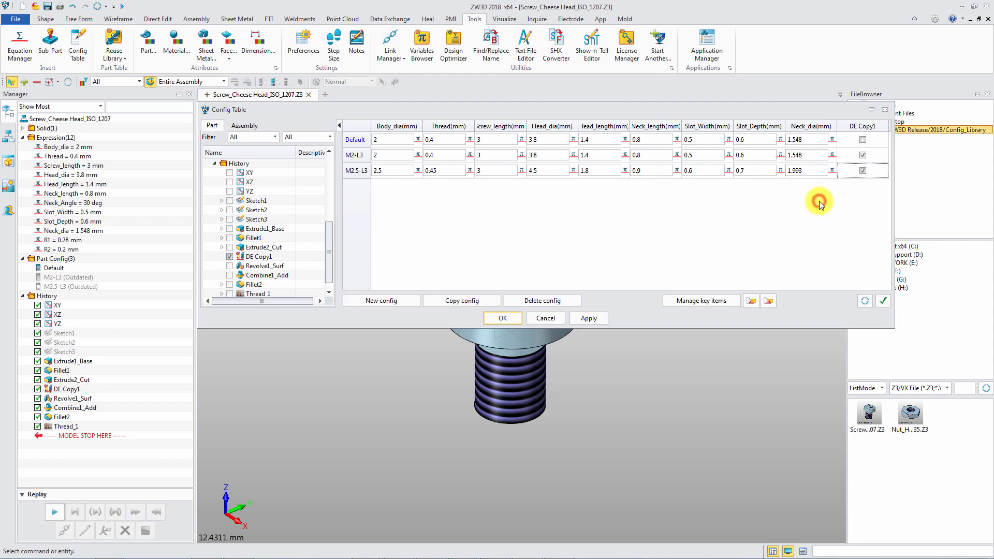
pyautogui.click(588, 318)
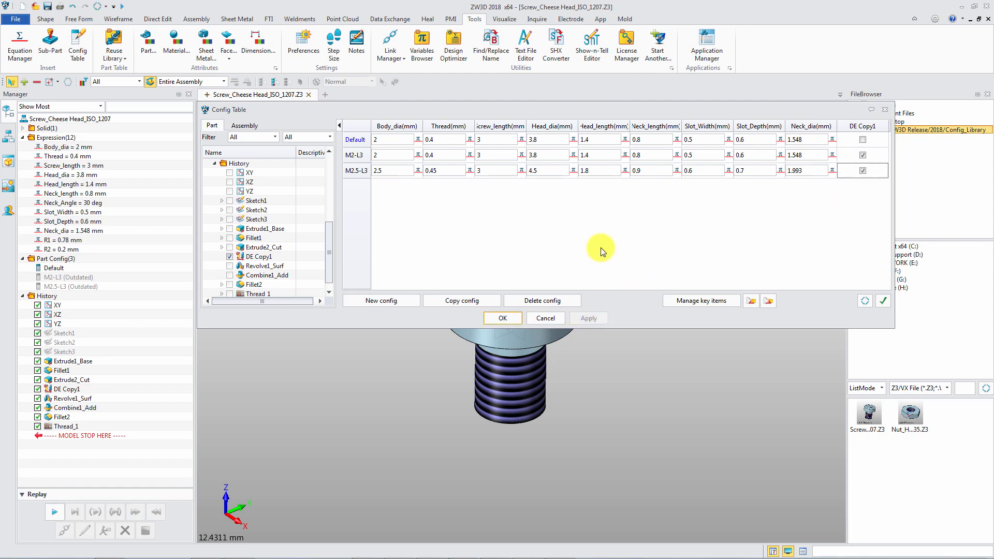
# - Export the config table to Screw_Cheese Head_ISO_1207_Part Config.xls in Config_Library and open that file in Excel
pyautogui.click(764, 305)
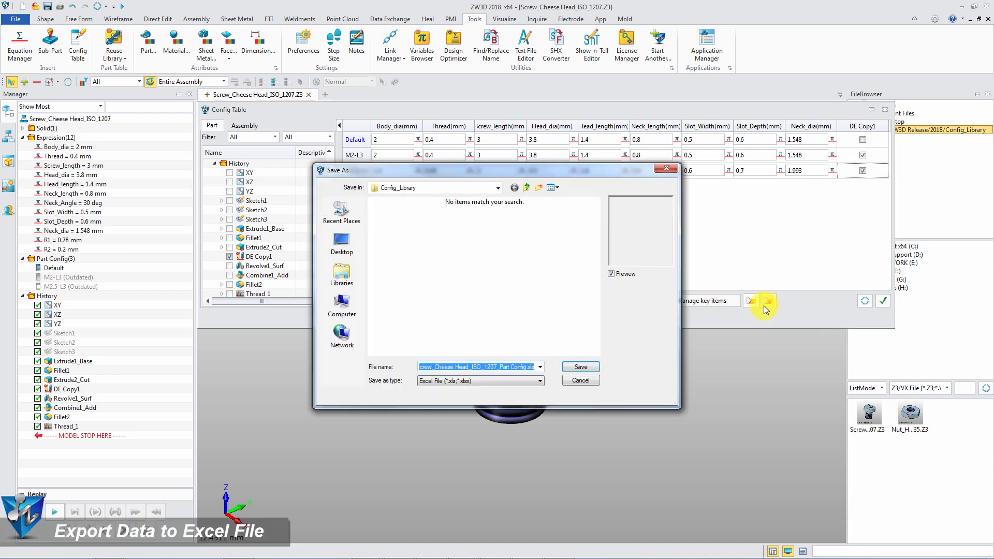
pyautogui.click(582, 366)
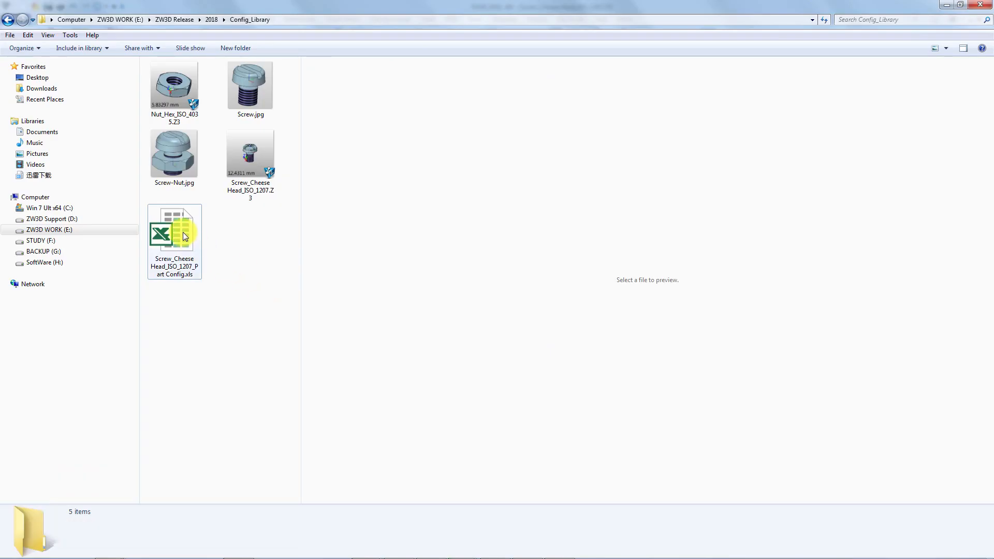
pyautogui.doubleClick(184, 232)
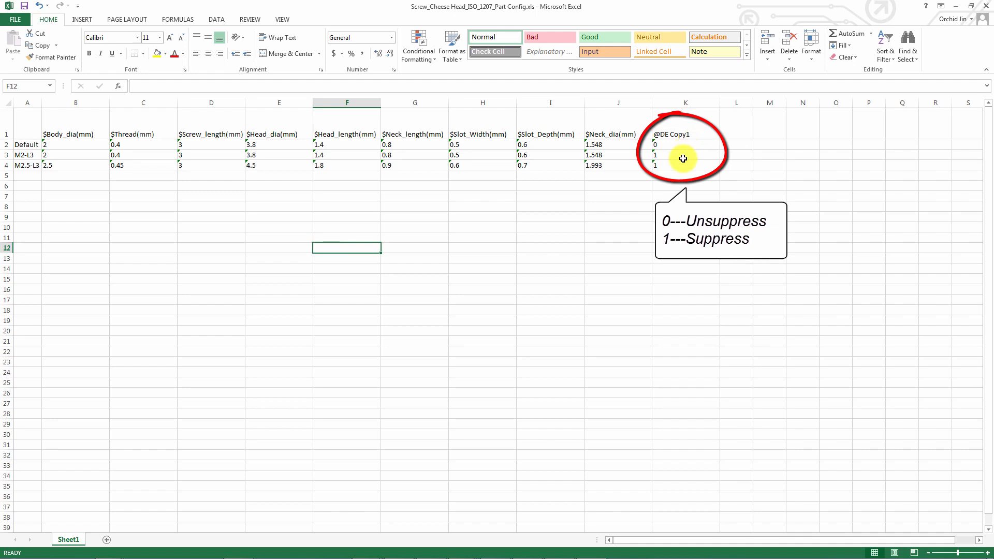
# - Add rows M3-L4 (3, 0.5, 4, 5.5, 2, 1, 0.8, 0.85, 2.439, 1) and M4-L5 (4, 0.7, 5, 7, 2.6, 1.4, 1.2, 1.1, 3.22, 1)
pyautogui.click(22, 175)
pyautogui.write('M3-L4')
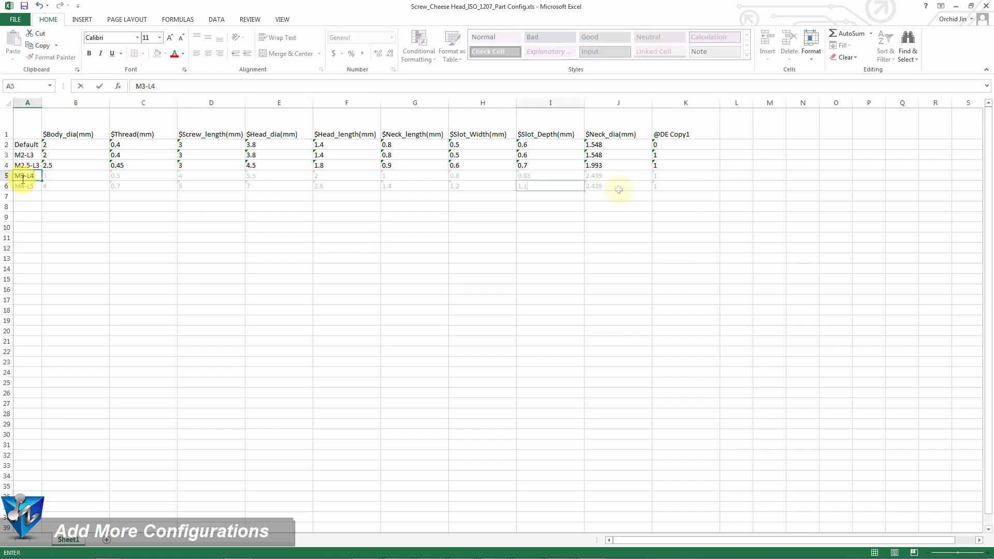
pyautogui.doubleClick(616, 185)
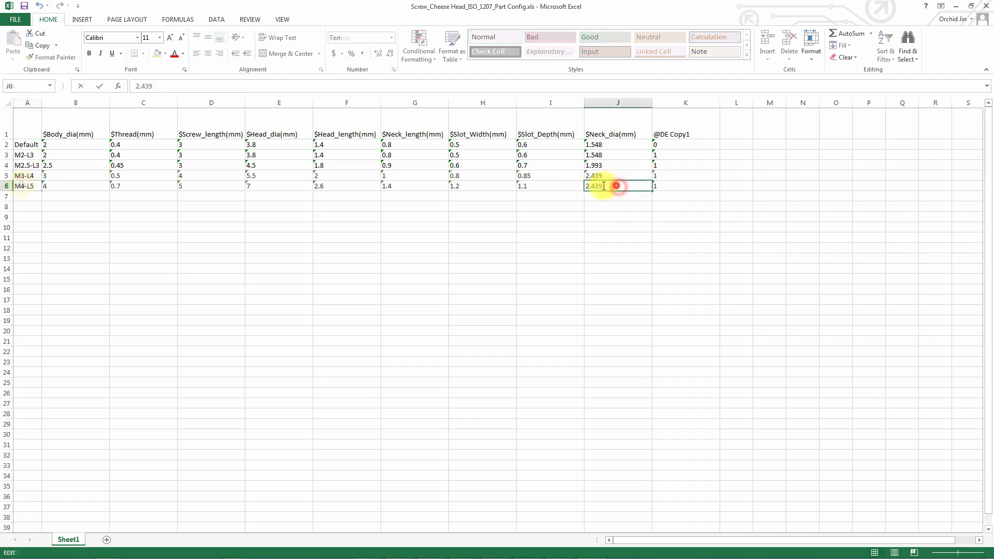
pyautogui.write('3.22')
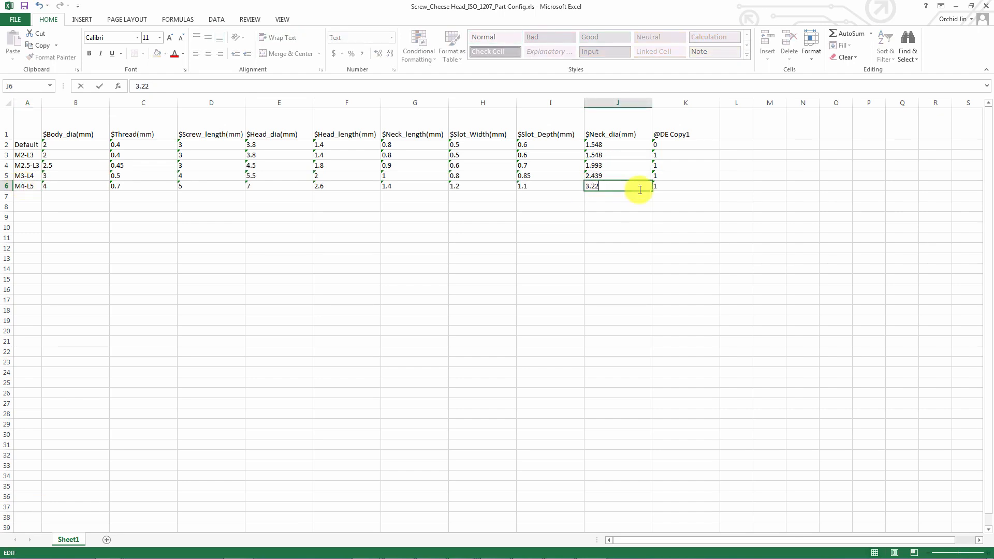
pyautogui.click(690, 187)
pyautogui.press('Return')
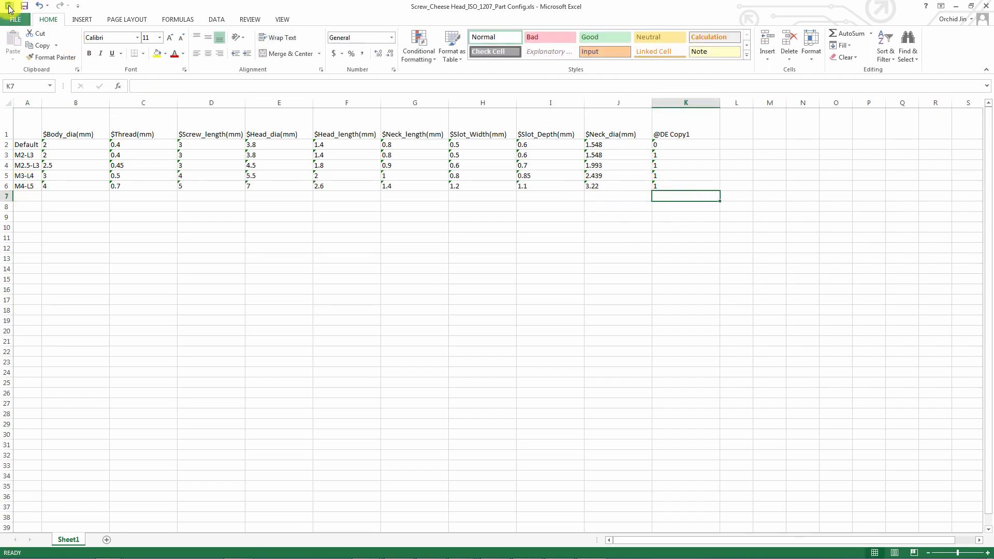
# - Save and close the workbook, and import it into the screw's config table in ZW3D
pyautogui.click(23, 6)
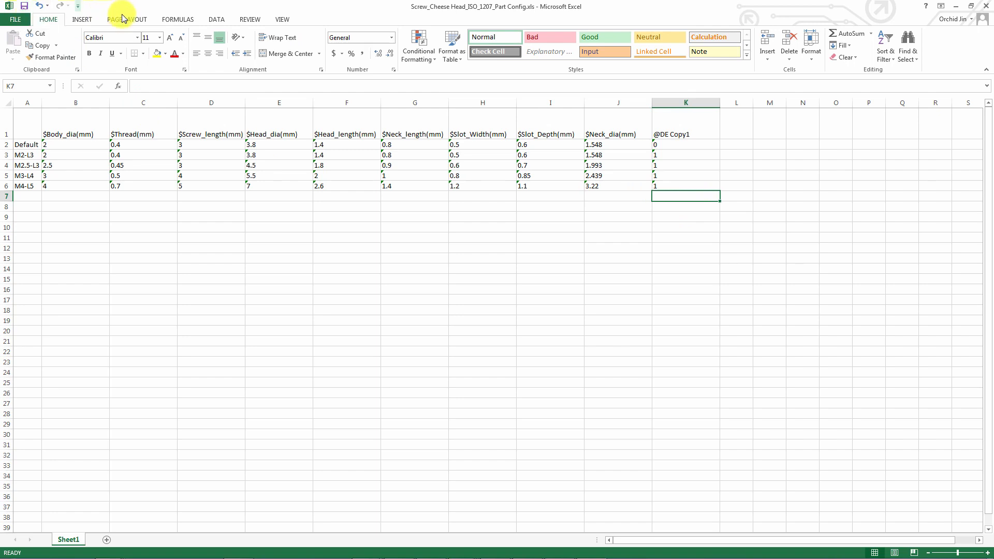
pyautogui.click(985, 6)
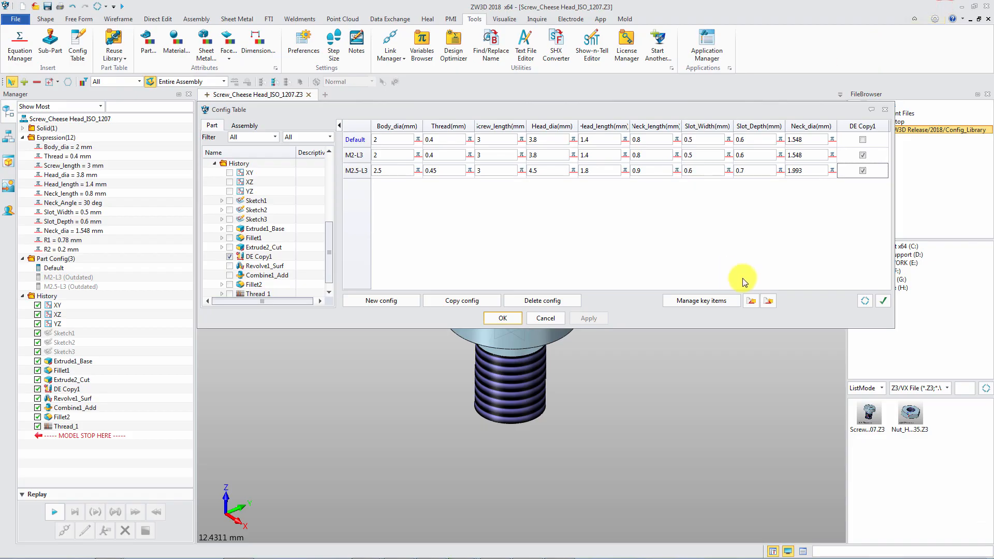
pyautogui.click(750, 305)
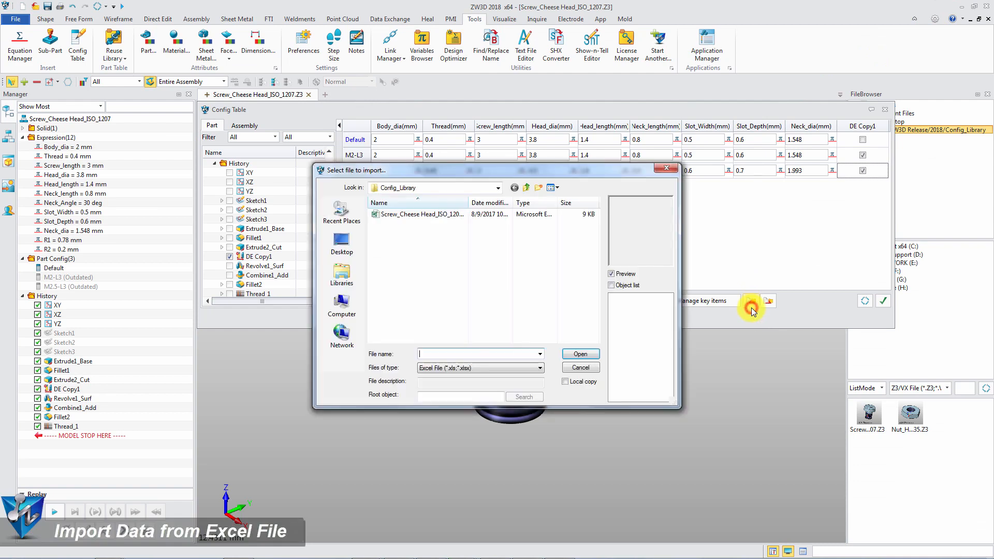
pyautogui.click(423, 214)
pyautogui.click(583, 354)
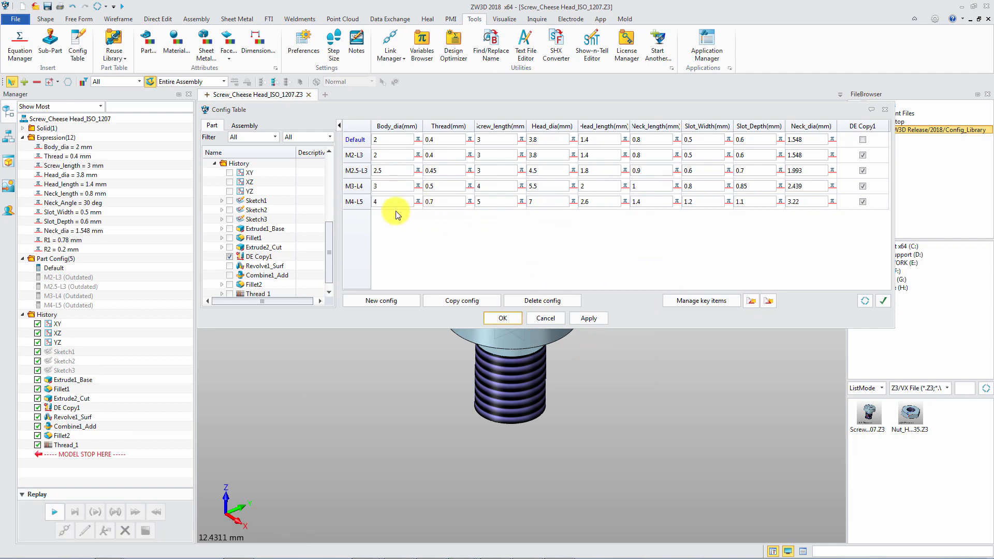
# - Verify all the screw's part configurations and accept the config table
pyautogui.click(885, 304)
pyautogui.click(724, 308)
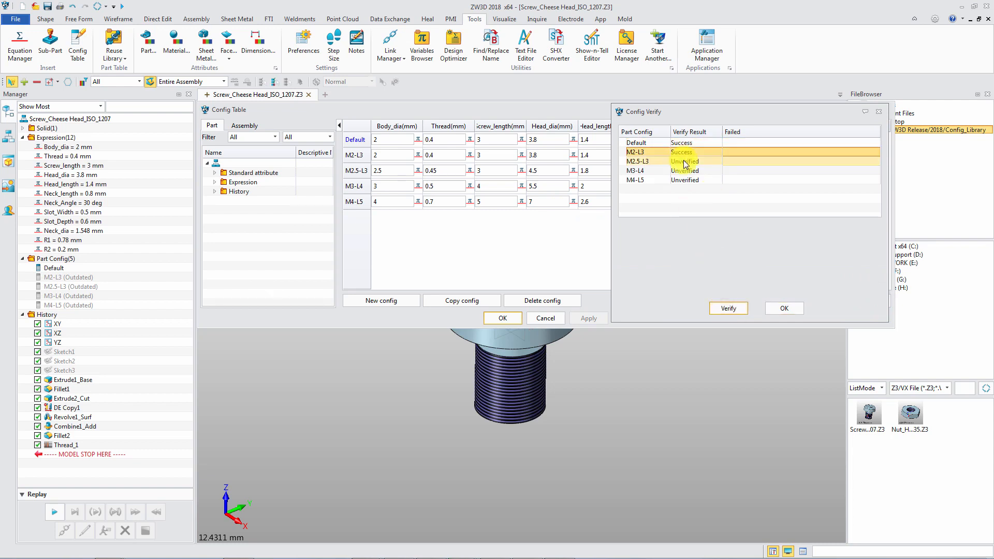
pyautogui.click(729, 307)
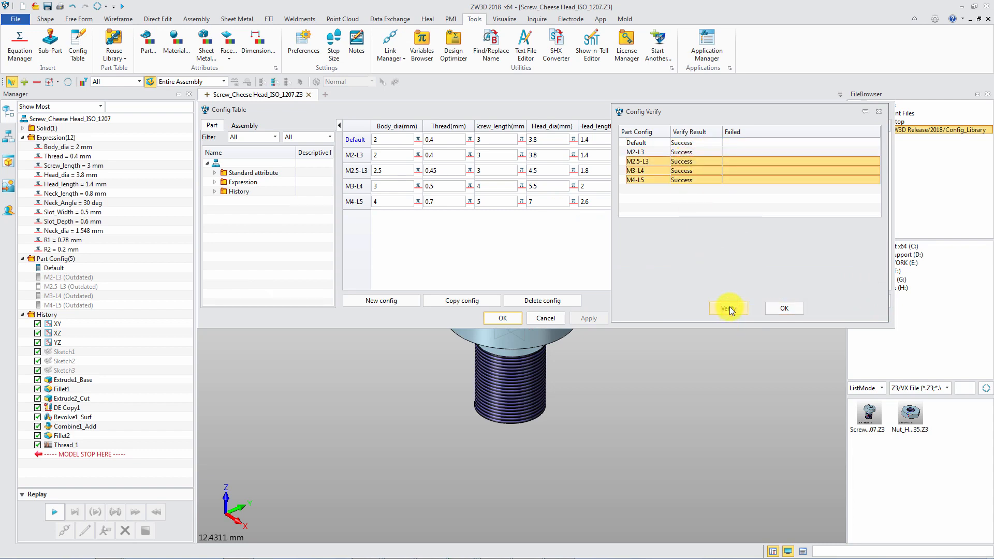
pyautogui.click(779, 308)
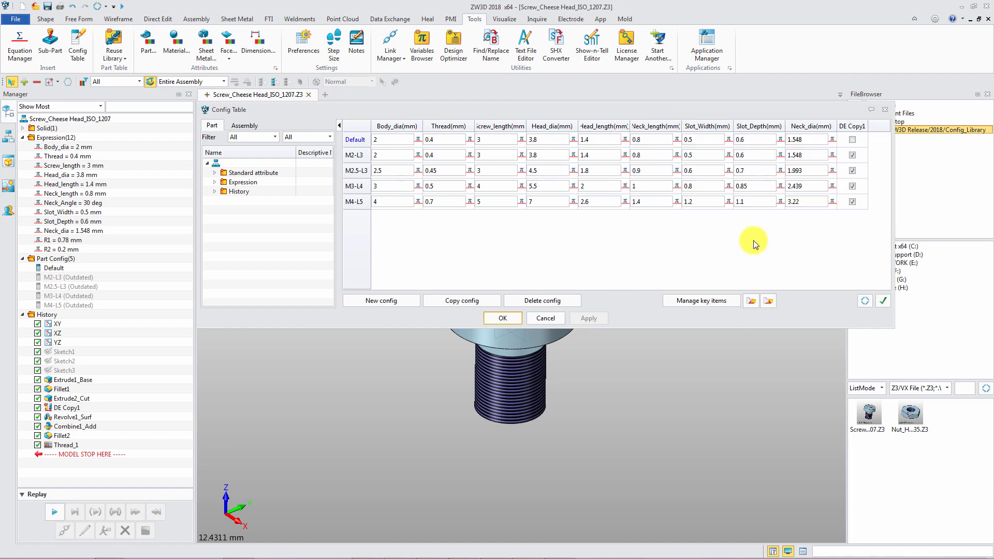
pyautogui.click(502, 318)
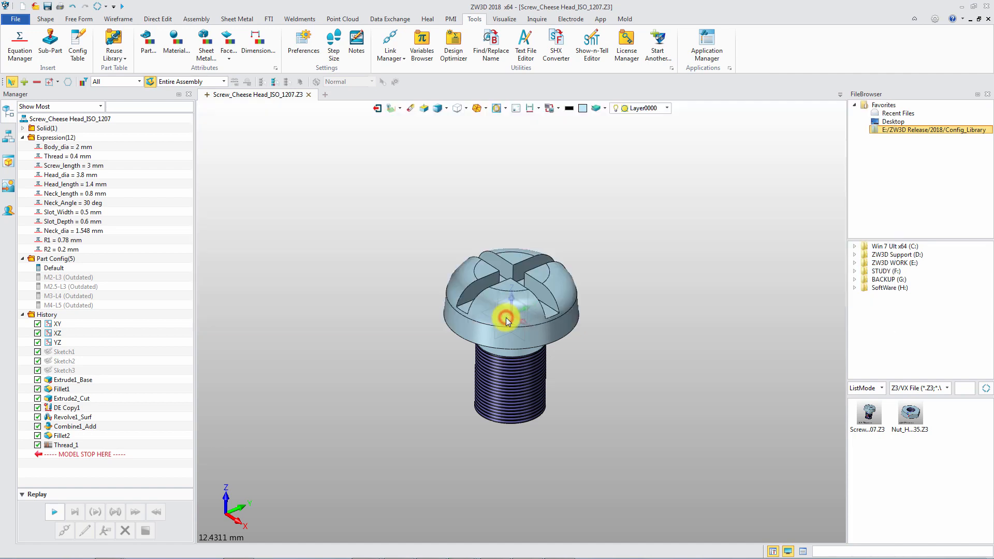
# - Activate the screw's part configurations M2-L3, M2.5-L3, M3-L4 and M4-L5 in turn
pyautogui.doubleClick(78, 278)
pyautogui.click(81, 288)
pyautogui.doubleClick(78, 297)
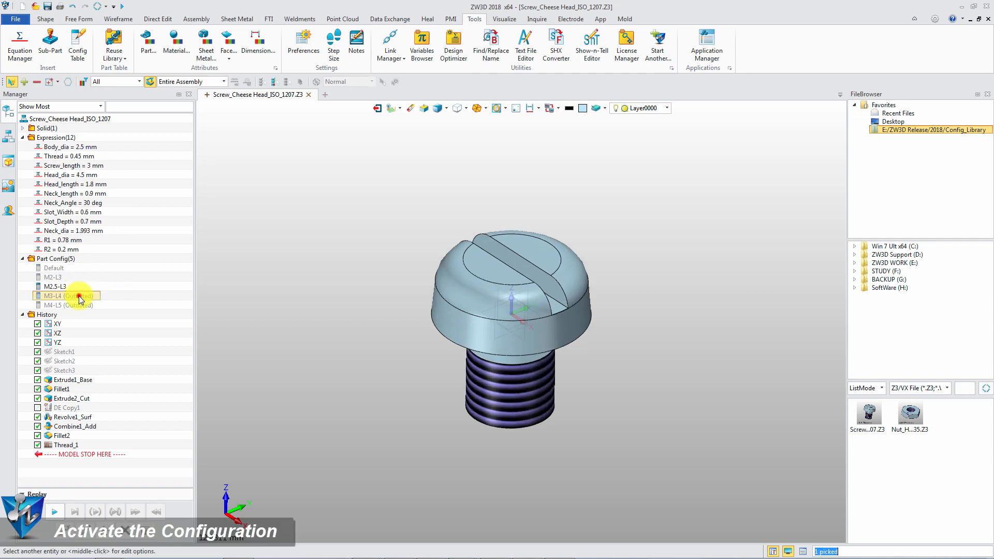
pyautogui.doubleClick(79, 306)
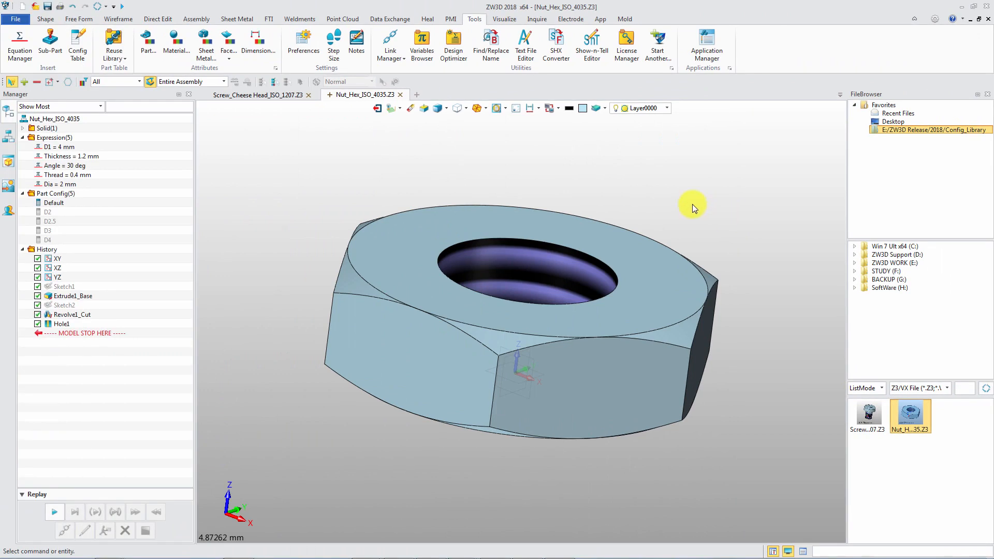
# - Open the config table of the Nut_Hex_ISO_4035 part to review its configurations
pyautogui.scroll(-1, 692, 204)
pyautogui.moveTo(695, 190); pyautogui.dragTo(688, 206, button='right')
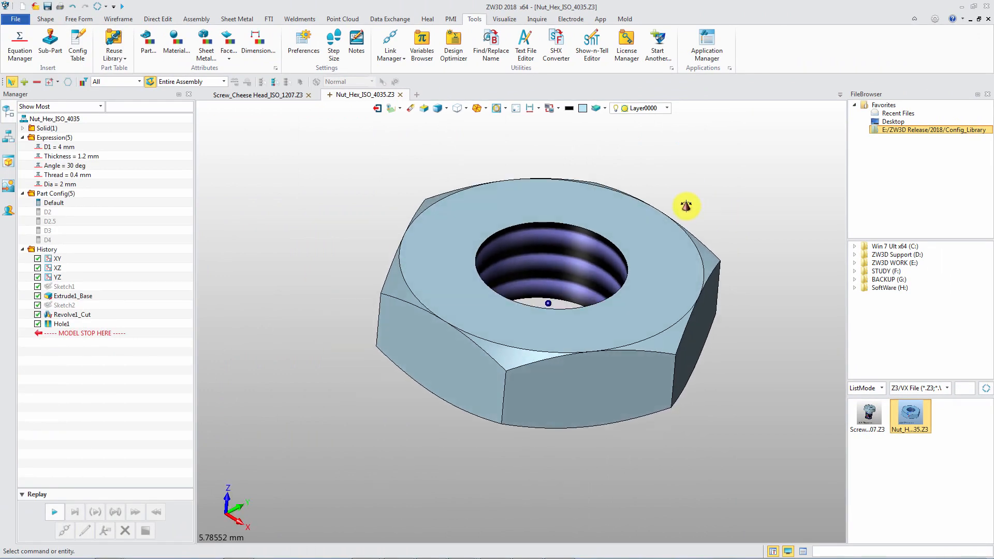
pyautogui.rightClick(115, 214)
pyautogui.click(159, 323)
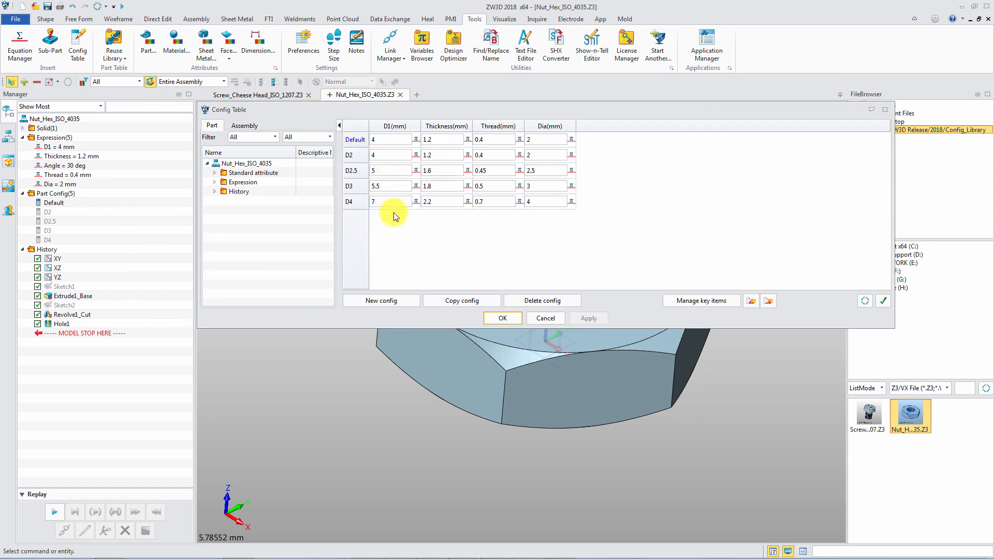
# - Examine the nut's expression and history items in its config table, and close the table
pyautogui.click(215, 181)
pyautogui.click(215, 238)
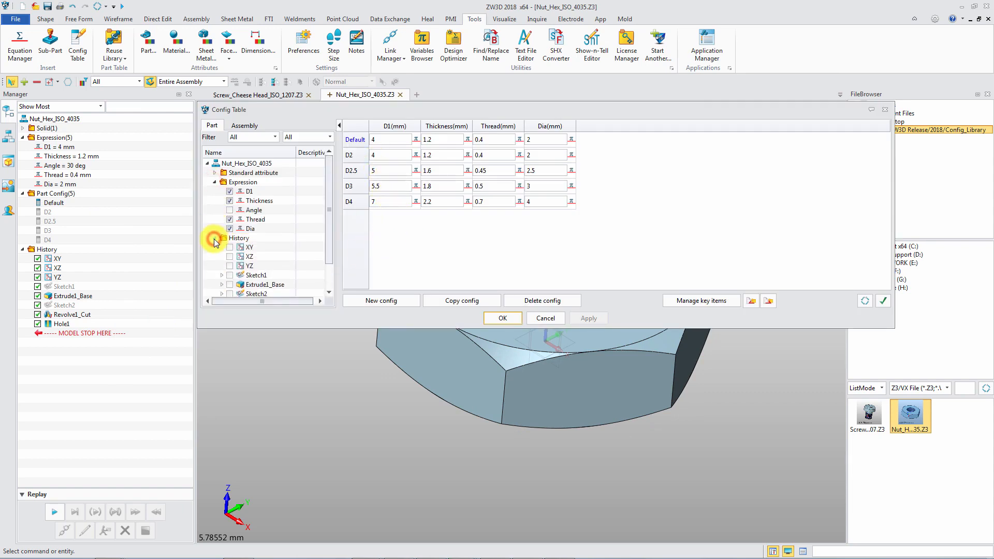
pyautogui.click(500, 319)
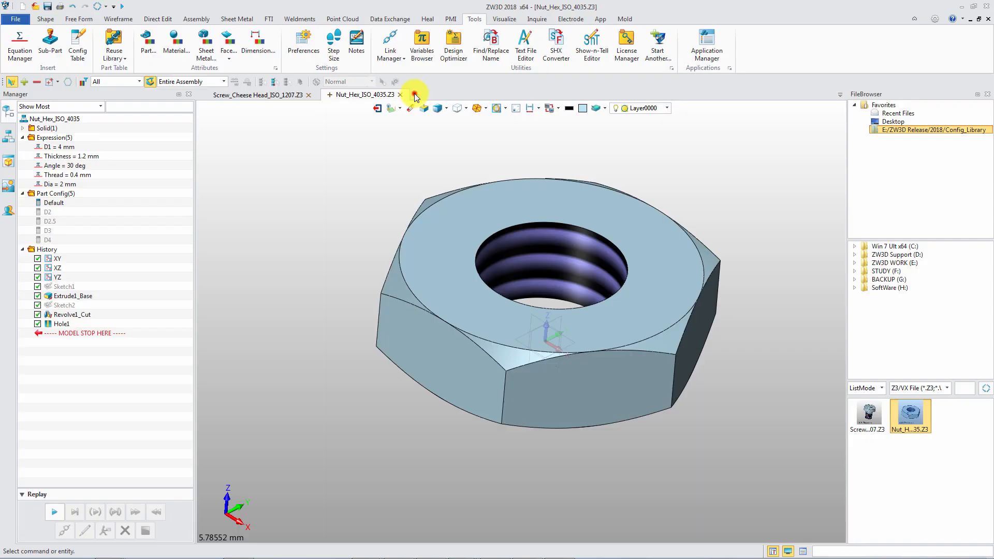
# - Create a new part/assembly file named Ass_Screw_Nut with the default template
pyautogui.click(414, 95)
pyautogui.write('Ass_Screw_')
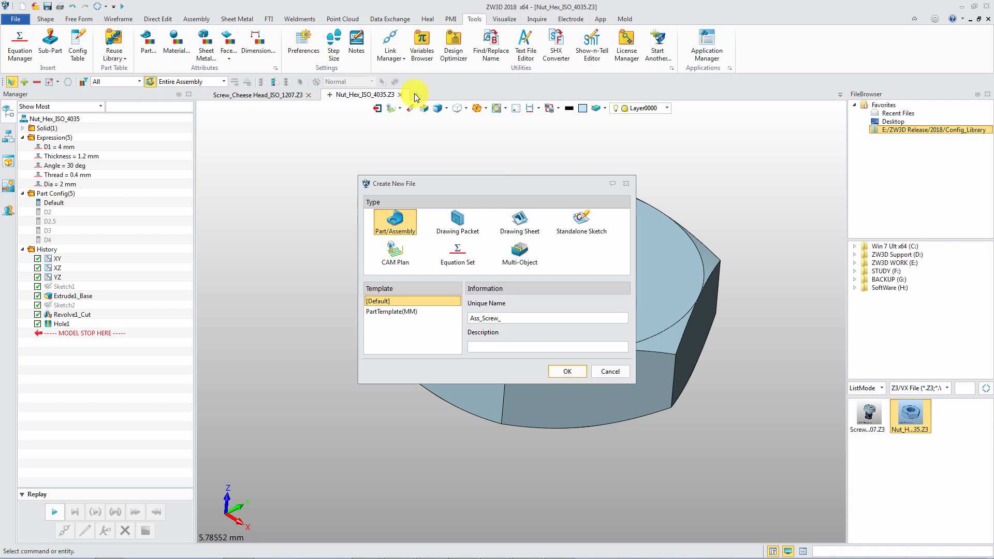
pyautogui.write('Nut')
pyautogui.press('Return')
# - Insert Screw_Cheese Head_ISO_1207 at the origin as an anchored component with part config M2-L3 and Graphics preview, and show the assembly tree
pyautogui.rightClick(323, 187)
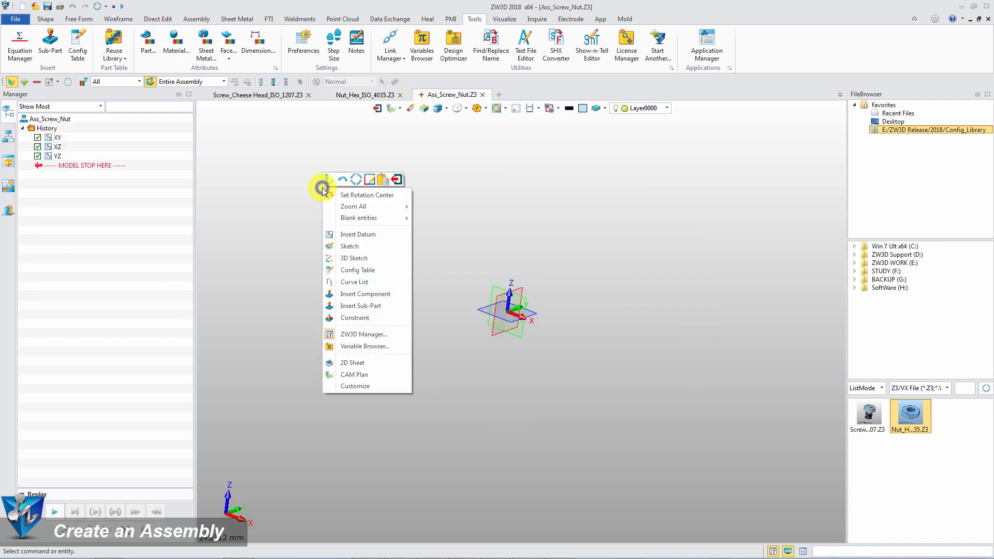
pyautogui.click(362, 294)
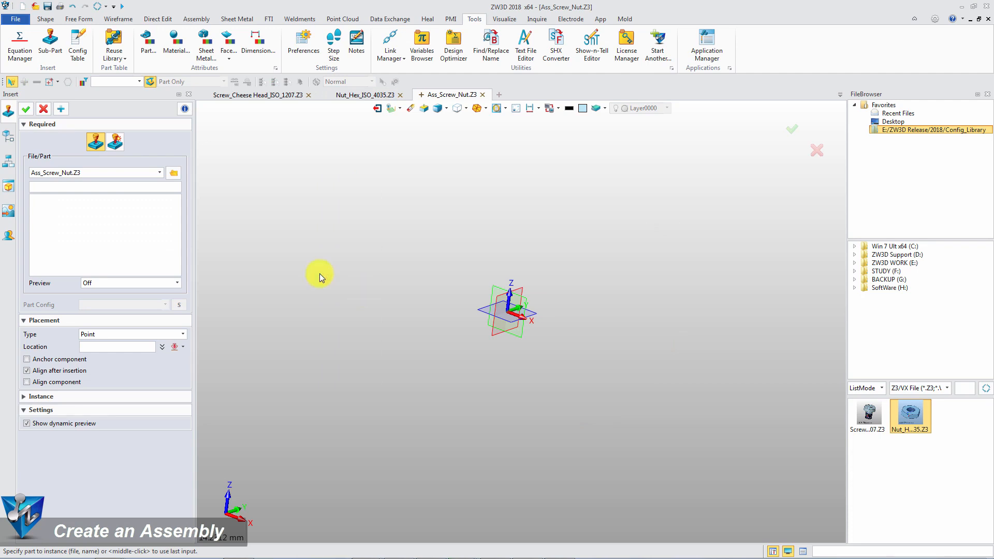
pyautogui.click(159, 172)
pyautogui.click(144, 198)
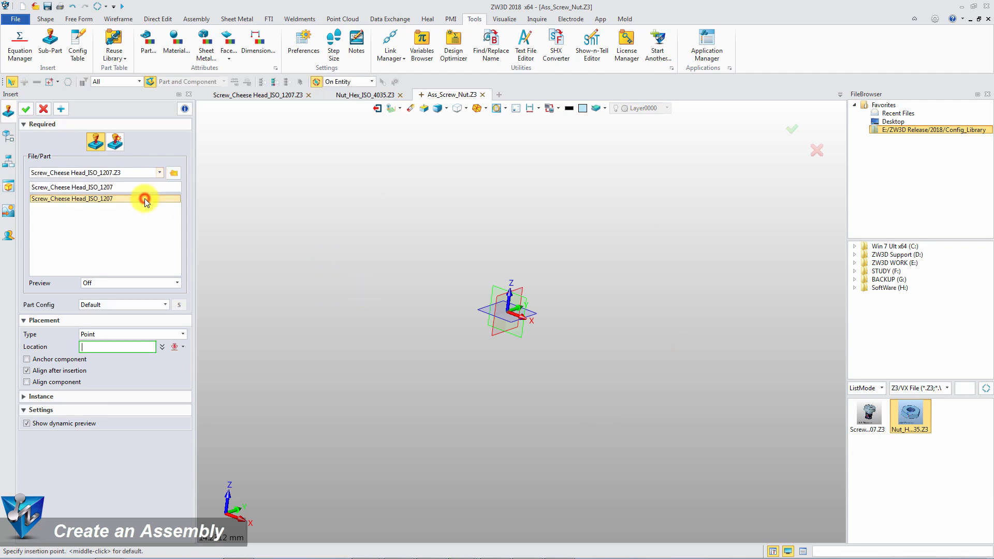
pyautogui.click(27, 360)
pyautogui.click(132, 283)
pyautogui.click(128, 299)
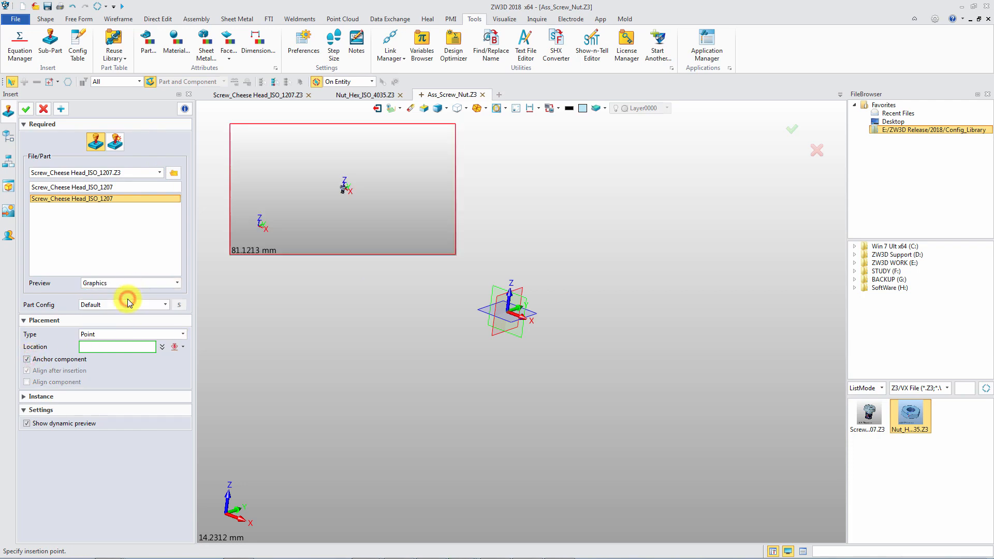
pyautogui.click(117, 304)
pyautogui.click(111, 321)
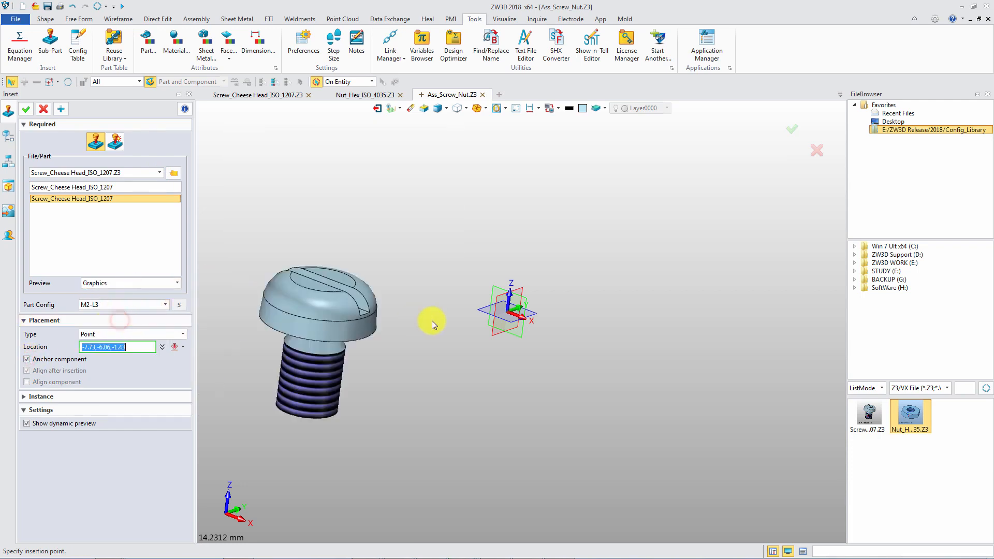
pyautogui.click(520, 308)
pyautogui.click(9, 136)
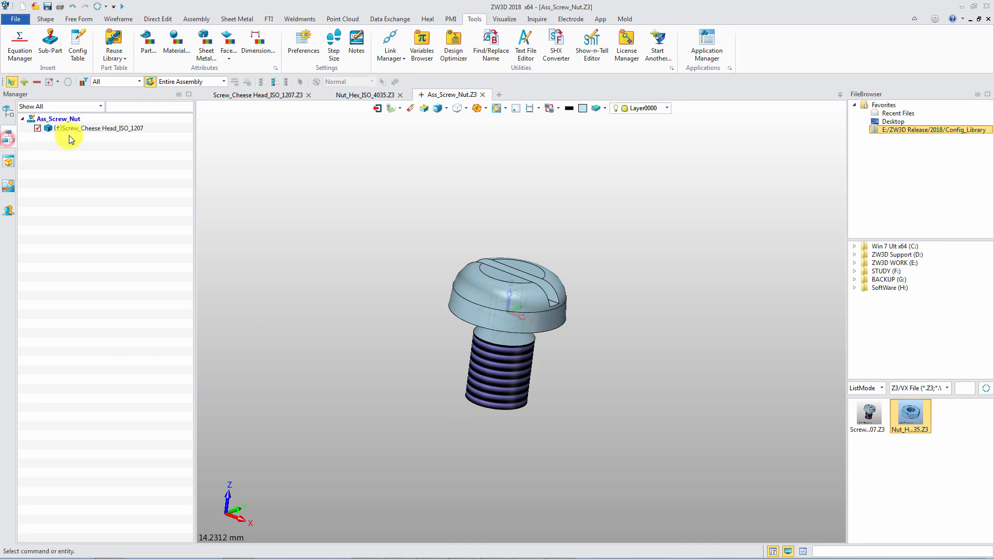
# - Insert Nut_Hex_ISO_4035 as a component with the Default part config, placed freely beside the screw
pyautogui.rightClick(333, 183)
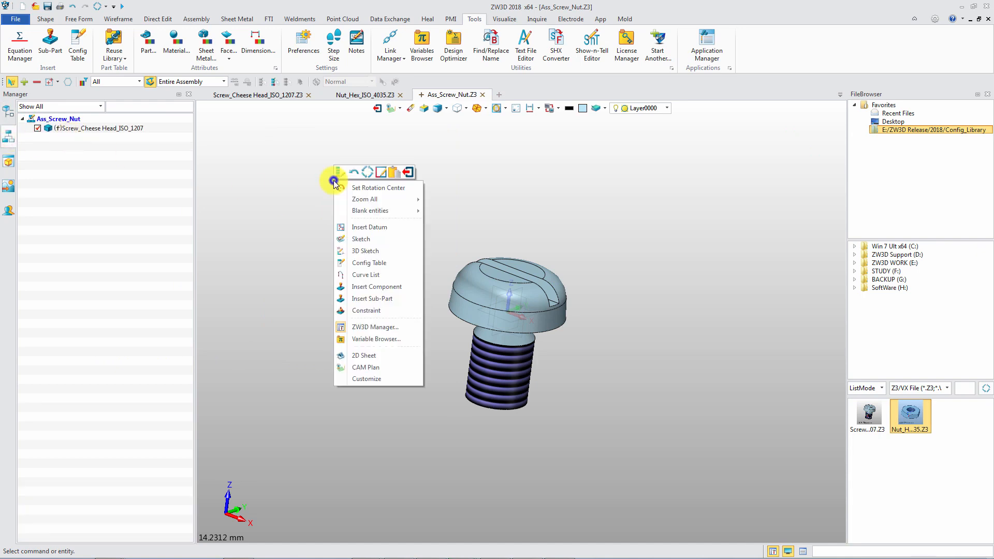
pyautogui.click(362, 282)
pyautogui.click(152, 173)
pyautogui.click(135, 199)
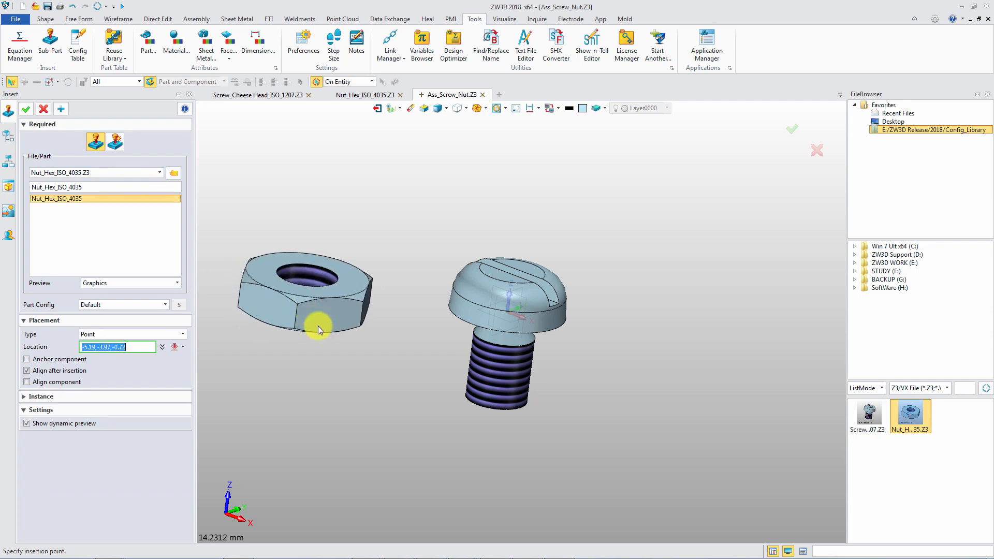
pyautogui.click(344, 347)
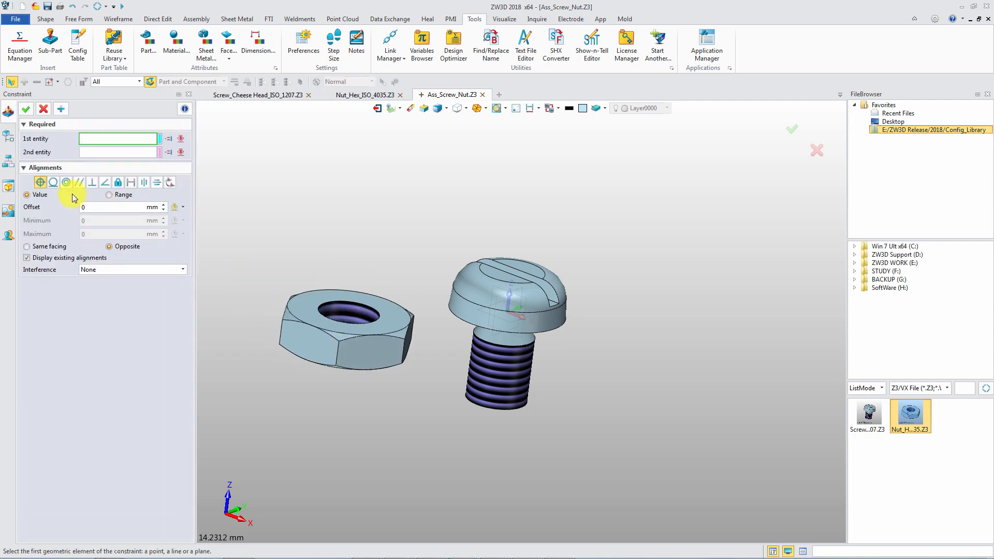
# - Constrain the nut's threaded hole concentric with the screw's threaded shank
pyautogui.click(347, 319)
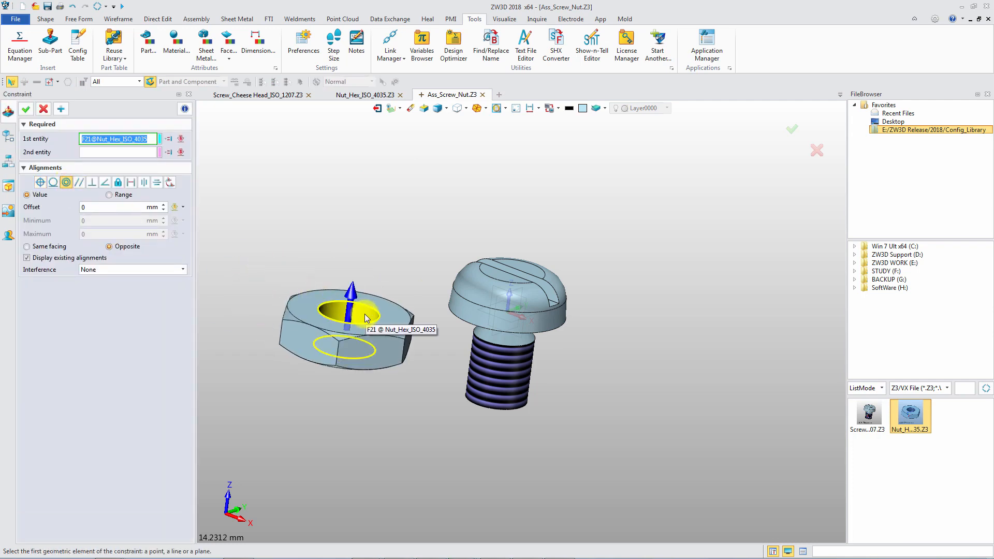
pyautogui.click(511, 377)
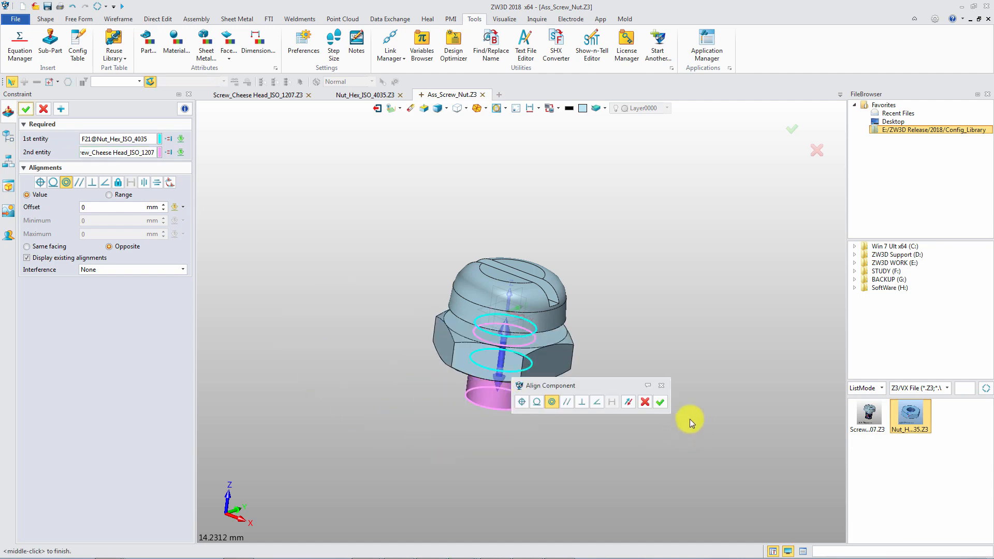
pyautogui.click(660, 405)
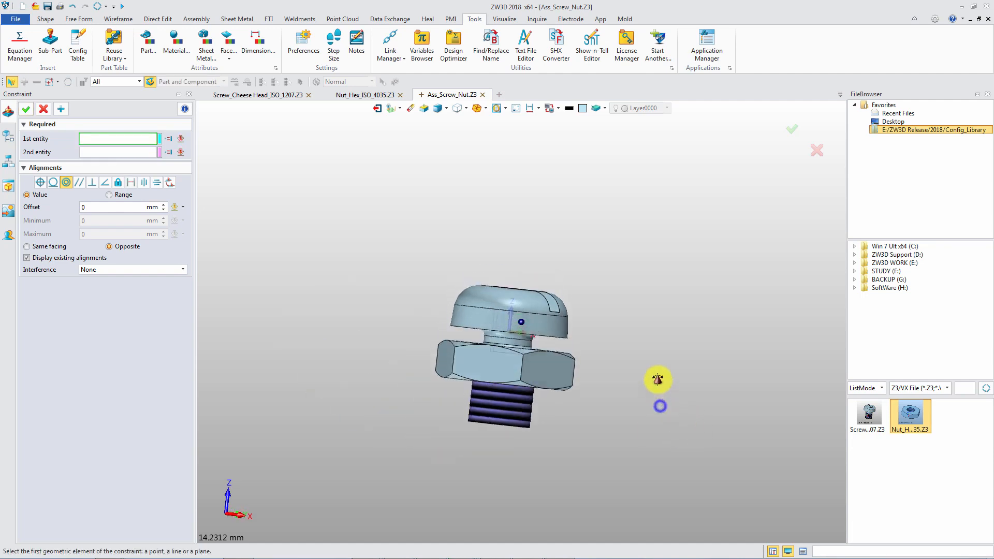
# - Add a coincident constraint between the underside of the screw head and the nut's upper face with a 1 mm offset
pyautogui.click(555, 345)
pyautogui.moveTo(598, 358); pyautogui.dragTo(586, 384, button='right')
pyautogui.click(549, 342)
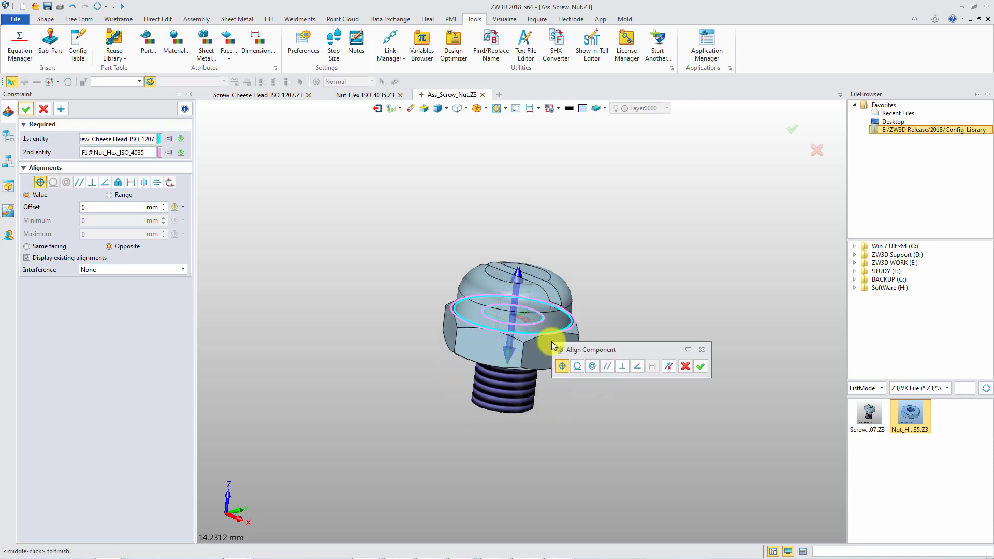
pyautogui.click(101, 210)
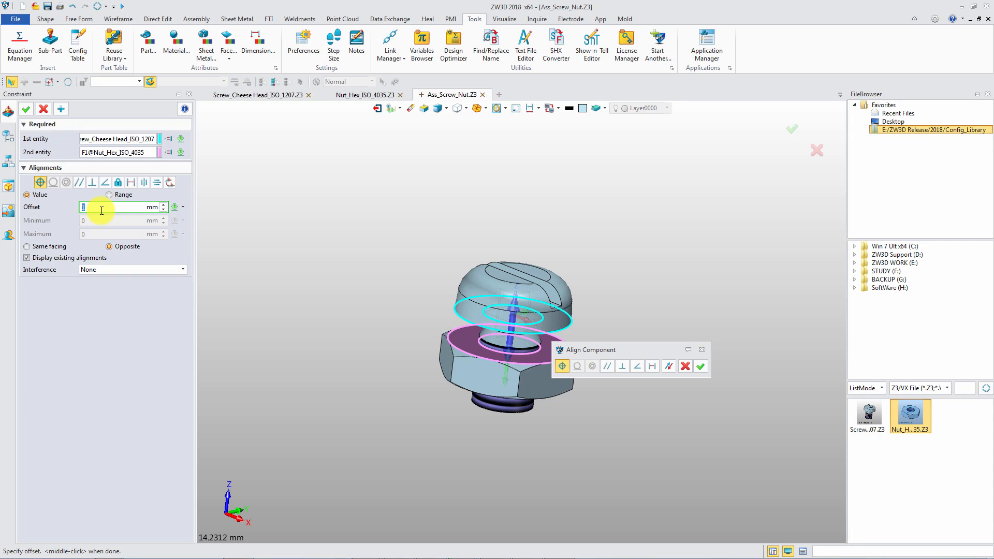
pyautogui.click(26, 109)
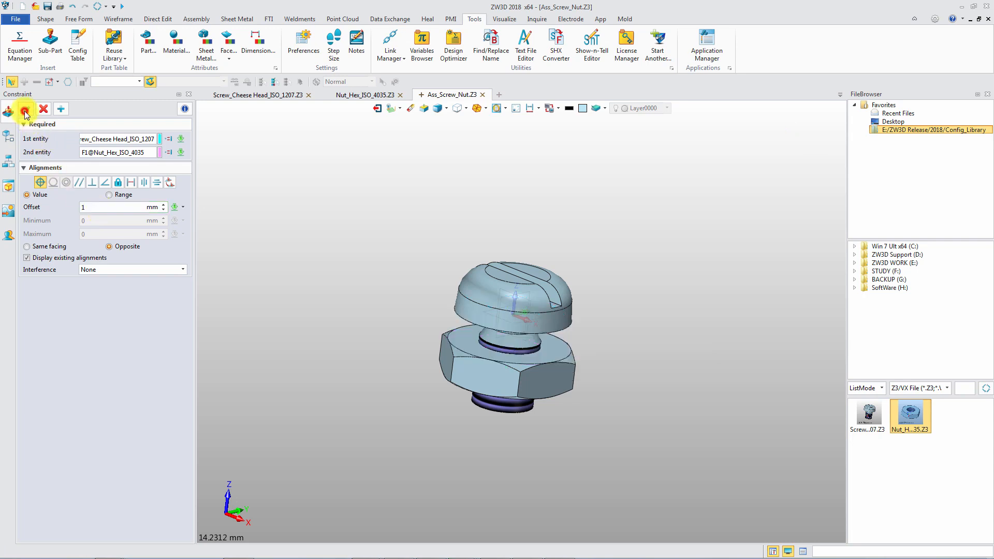
# - Check the assembly's constraints and open the config table of Ass_Screw_Nut at its assembly items
pyautogui.click(30, 147)
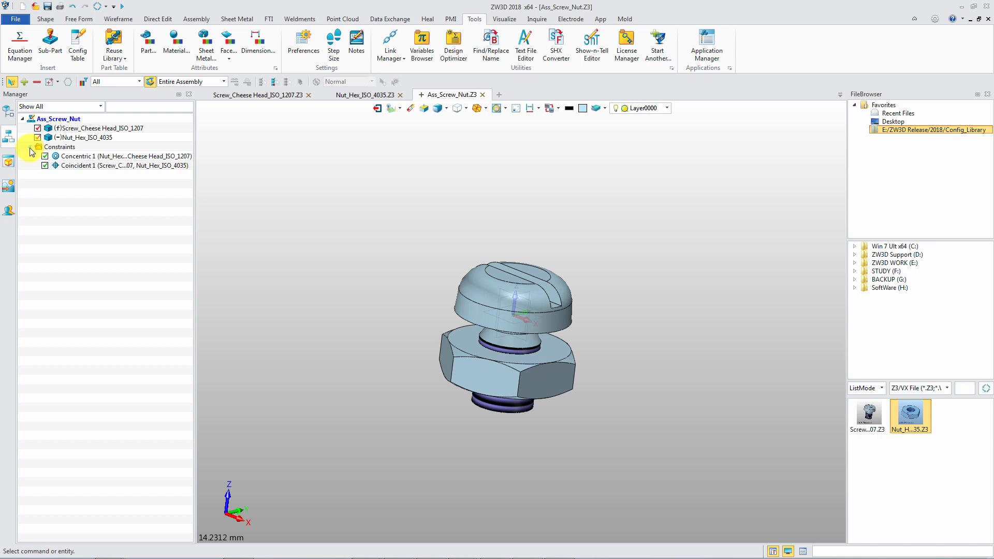
pyautogui.click(8, 111)
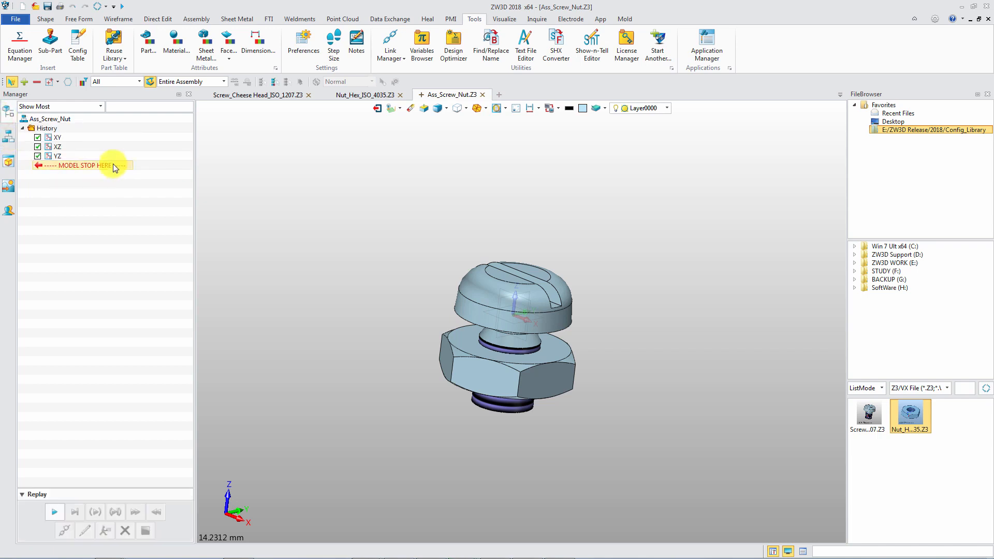
pyautogui.rightClick(132, 150)
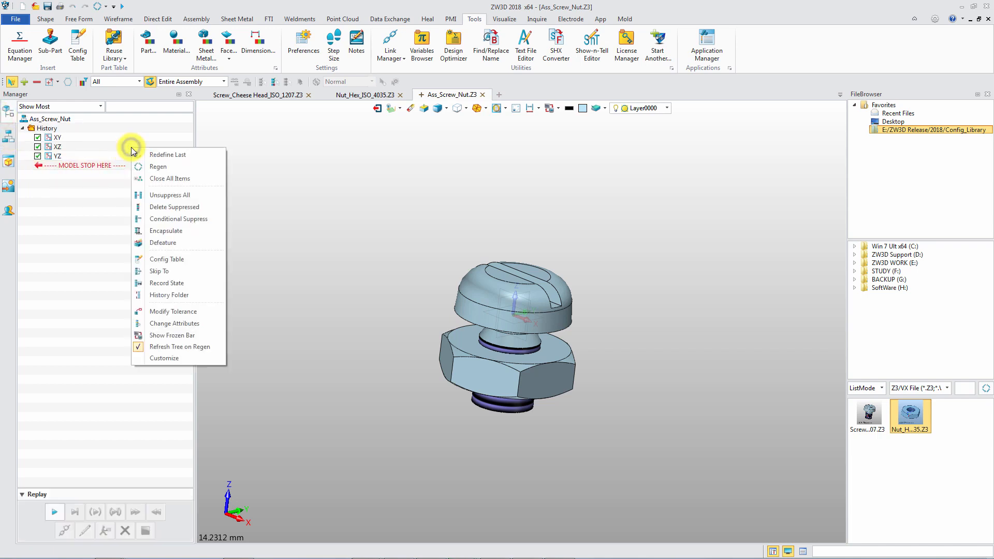
pyautogui.click(171, 259)
pyautogui.click(244, 125)
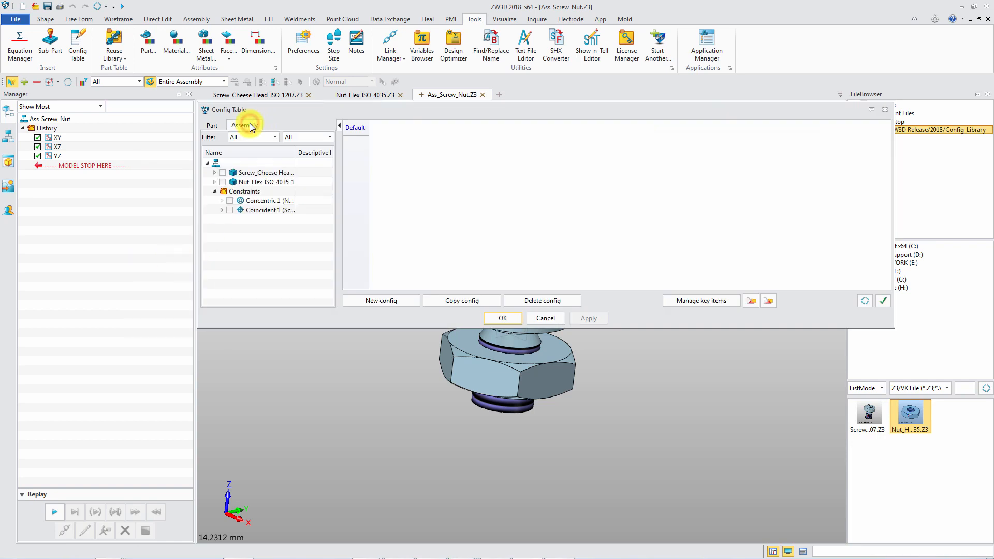
# - Add the Part Config and Color of both screw and nut, plus the coincident constraint's Offset, to the config table
pyautogui.click(214, 172)
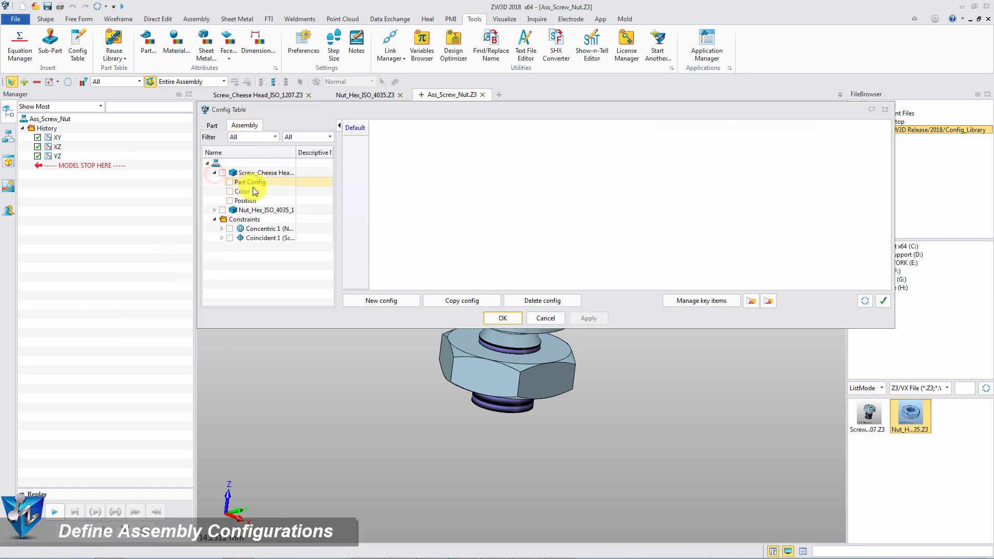
pyautogui.click(230, 182)
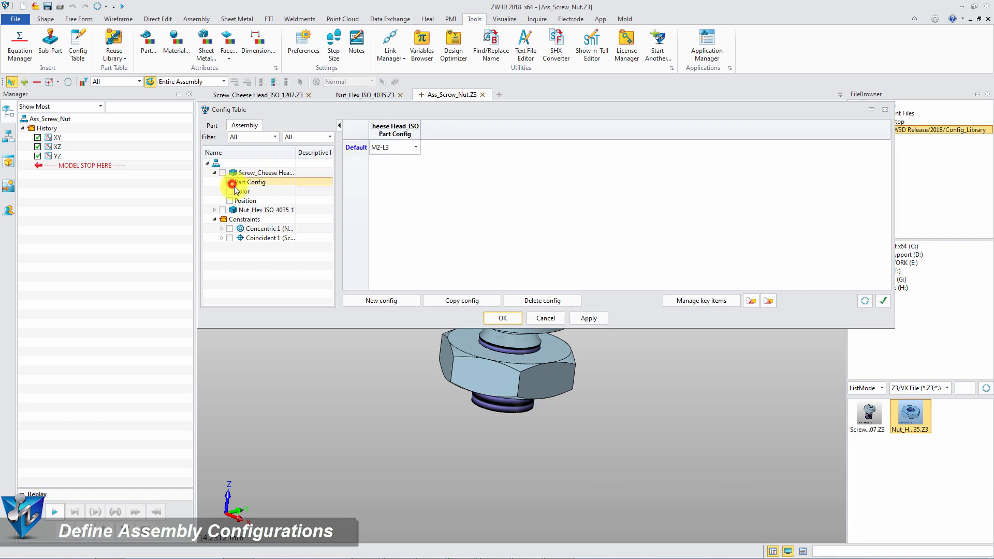
pyautogui.click(229, 192)
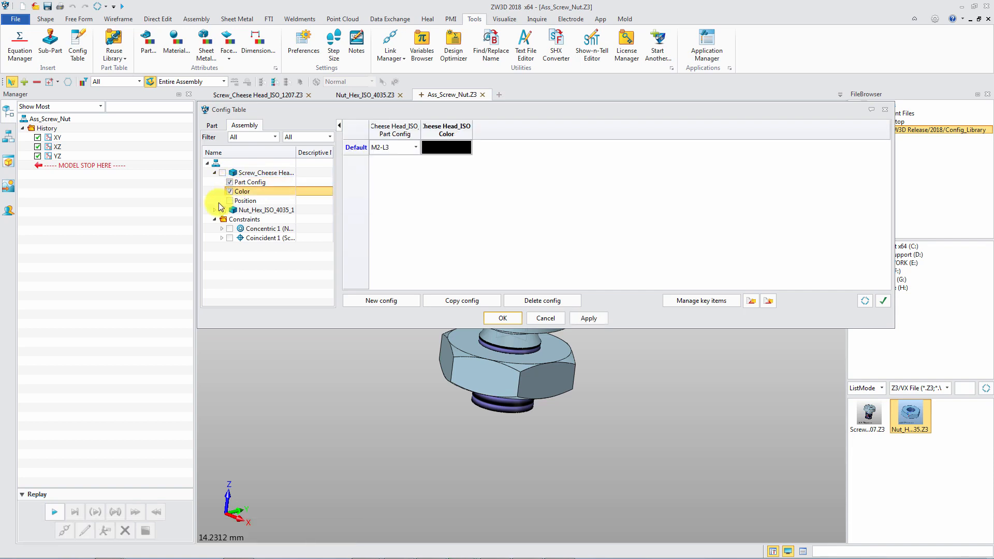
pyautogui.click(214, 210)
pyautogui.click(229, 219)
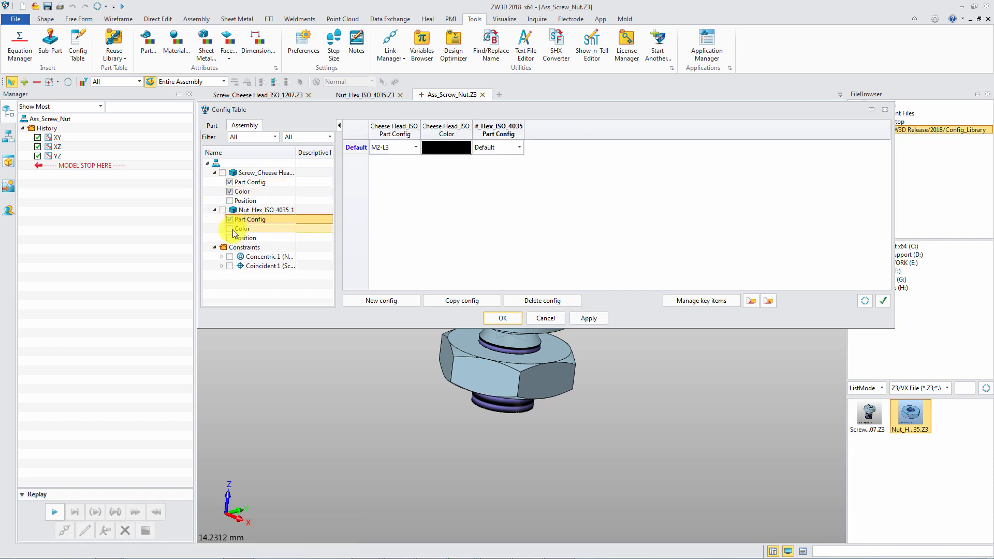
pyautogui.click(229, 229)
pyautogui.click(219, 266)
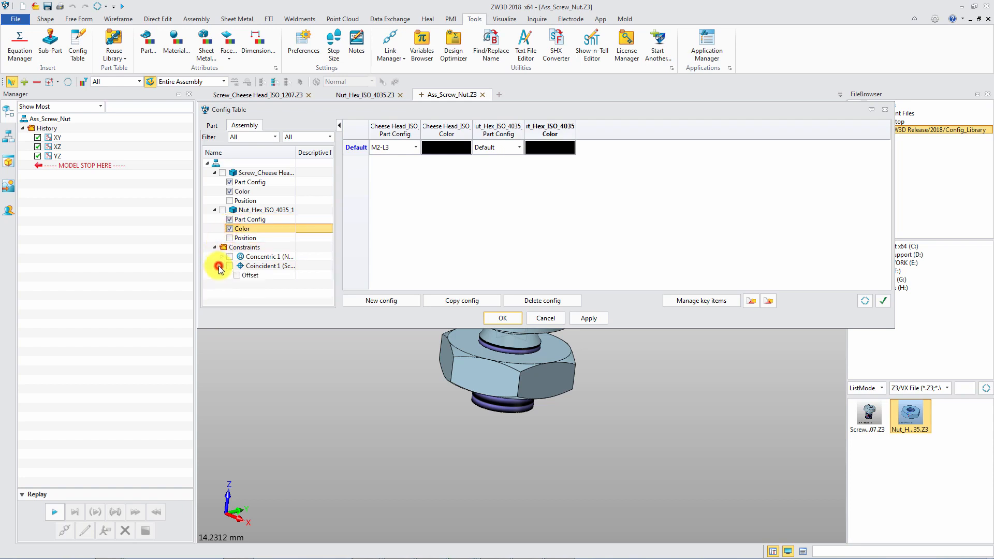
pyautogui.click(236, 275)
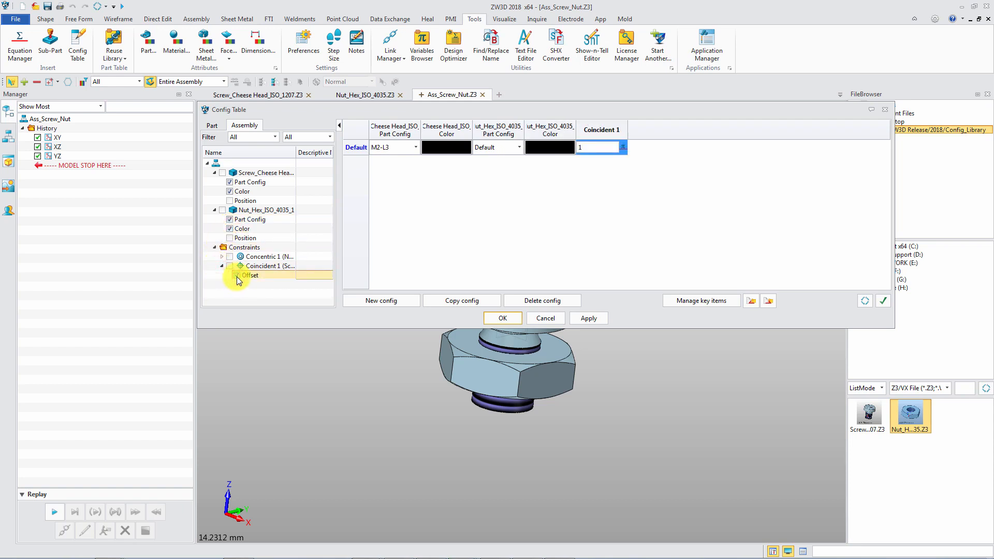
# - Set the screw's part config to Default in the Default row, and create a new assembly configuration named M2
pyautogui.click(416, 149)
pyautogui.click(402, 159)
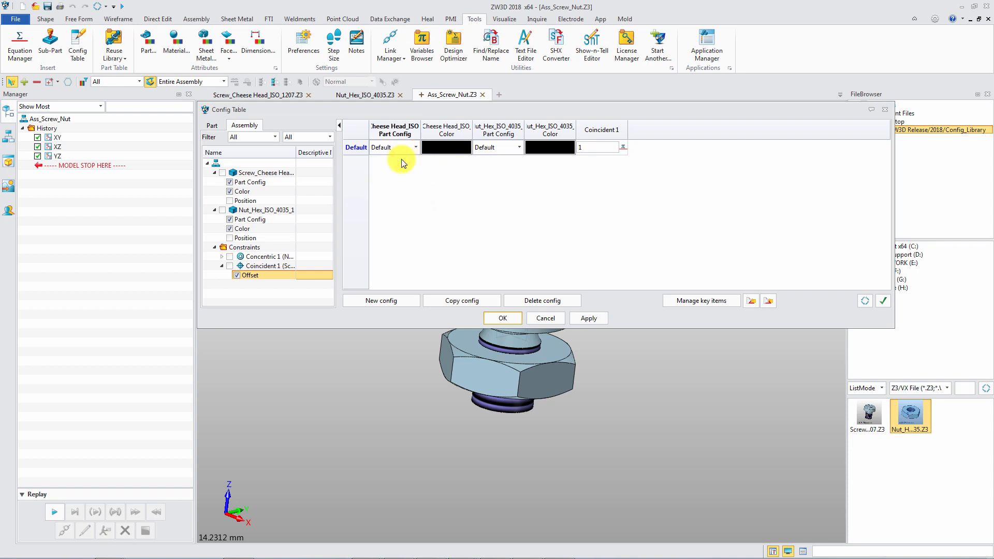
pyautogui.click(385, 300)
pyautogui.write('M')
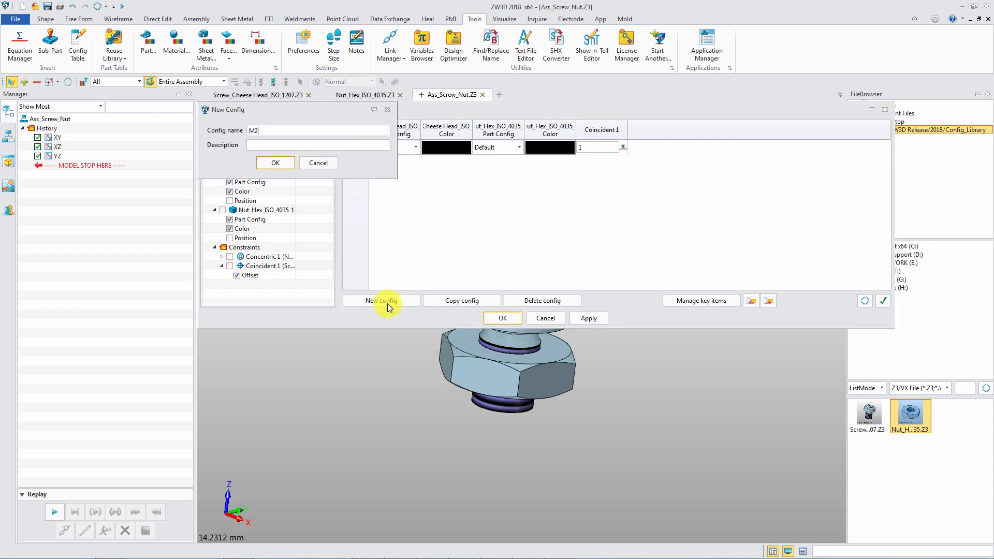
pyautogui.write('2')
pyautogui.press('Return')
# - Assign part config M2-L3 to the screw and D2 to the nut in the M2 configuration
pyautogui.click(416, 163)
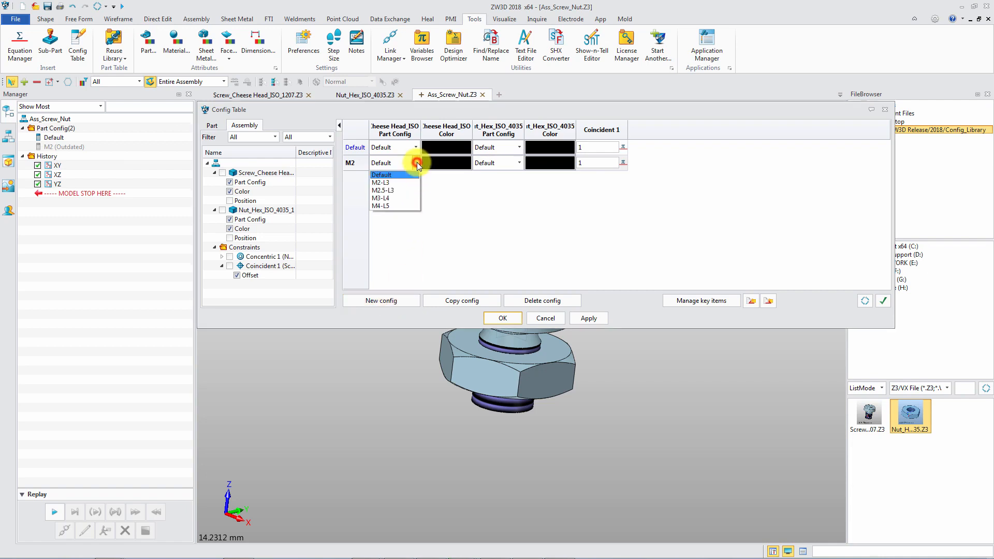
pyautogui.click(394, 183)
pyautogui.click(507, 162)
pyautogui.click(507, 182)
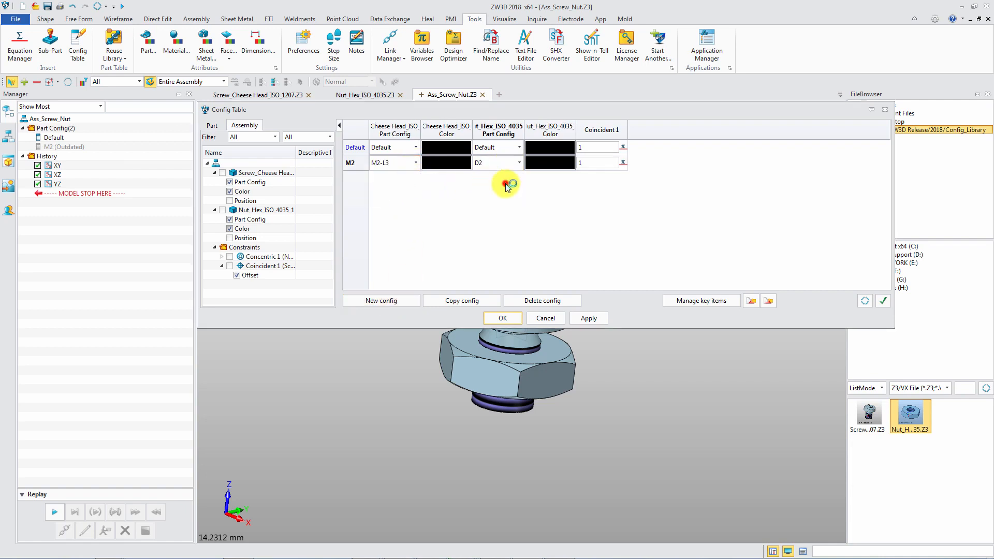
# - Color both the screw and the nut light cyan in the M2 configuration, and apply the config table
pyautogui.click(443, 164)
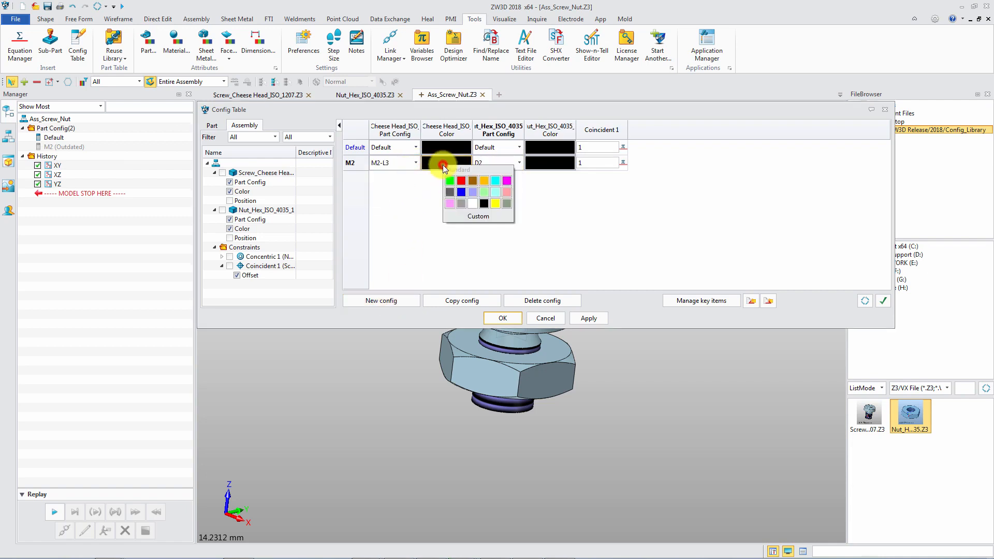
pyautogui.click(497, 193)
pyautogui.click(567, 165)
pyautogui.click(621, 190)
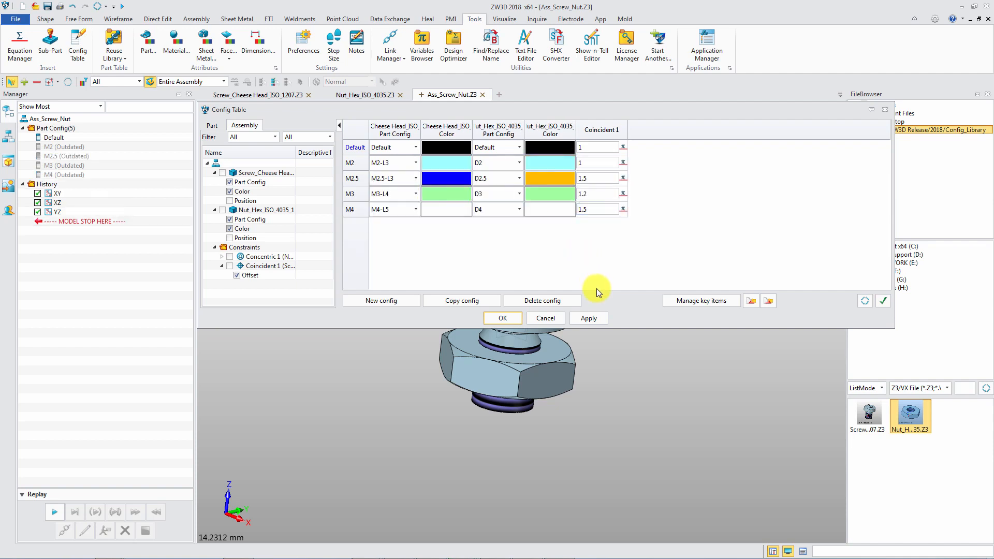
pyautogui.click(595, 317)
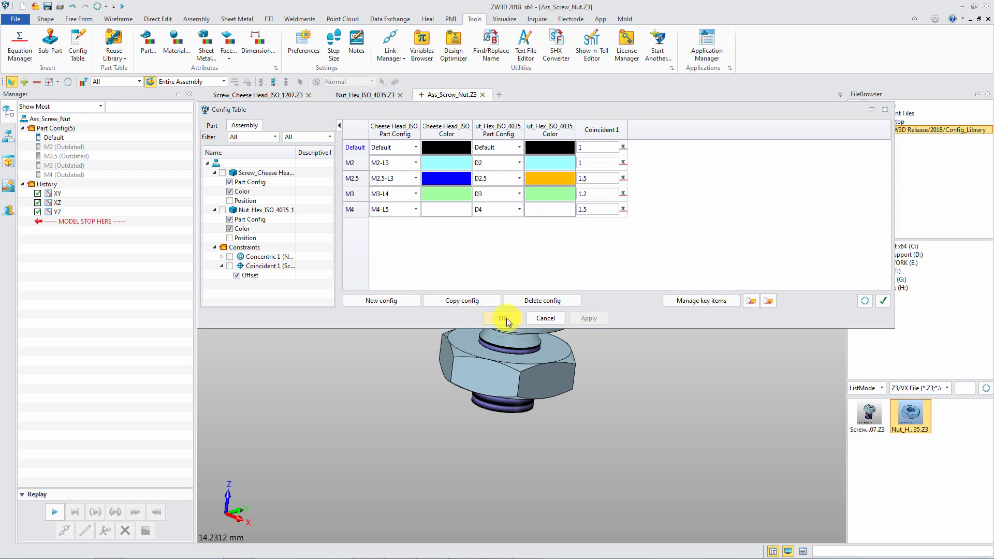
# - Accept the config table, activate the assembly configurations M2, M2.5, M3 and M4 in turn, and reactivate Default
pyautogui.click(502, 318)
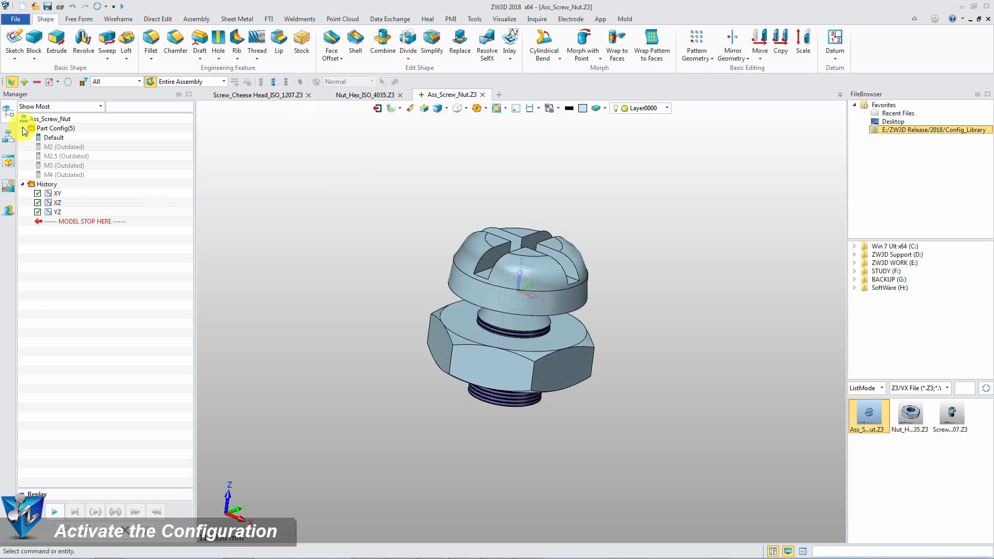
pyautogui.doubleClick(59, 148)
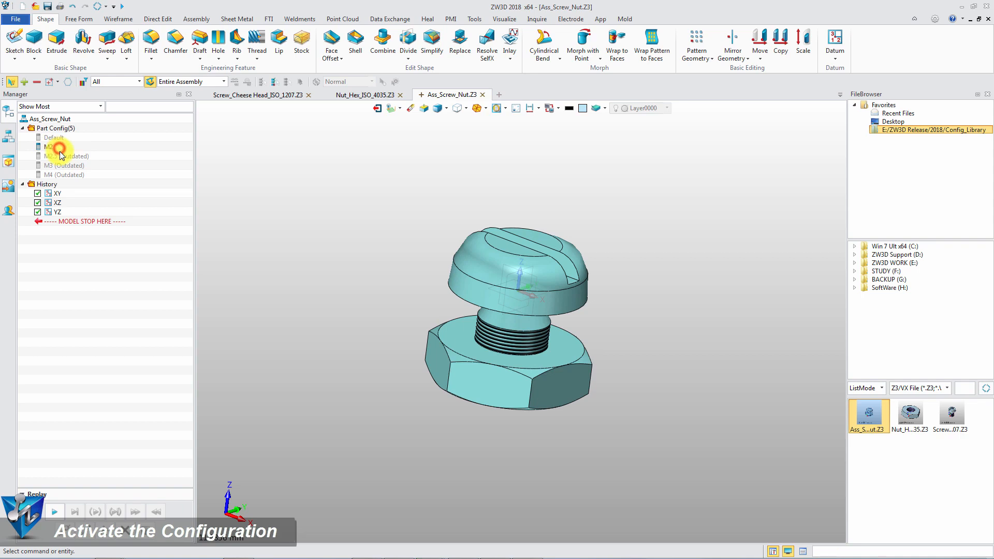
pyautogui.doubleClick(61, 155)
pyautogui.doubleClick(66, 165)
pyautogui.doubleClick(67, 174)
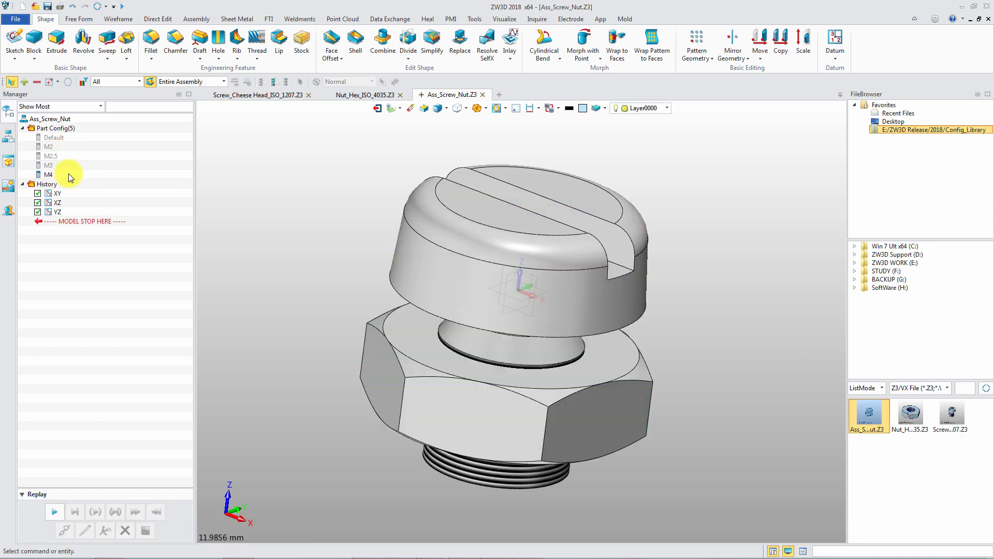
pyautogui.doubleClick(57, 138)
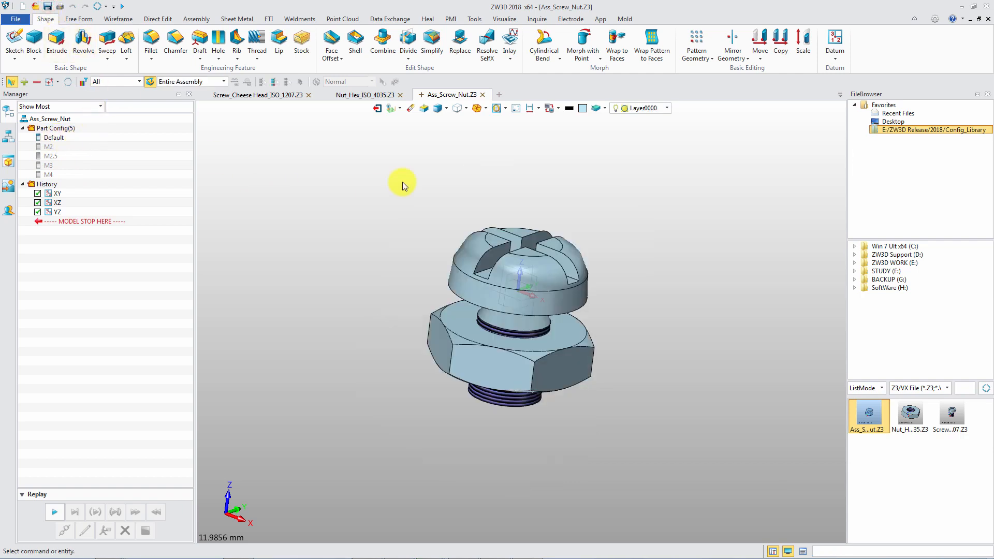
# - Create a Part/Assembly file named Part004.Z3 from the default template and insert Ass_Screw_Nut with part config Default at the origin
pyautogui.click(500, 94)
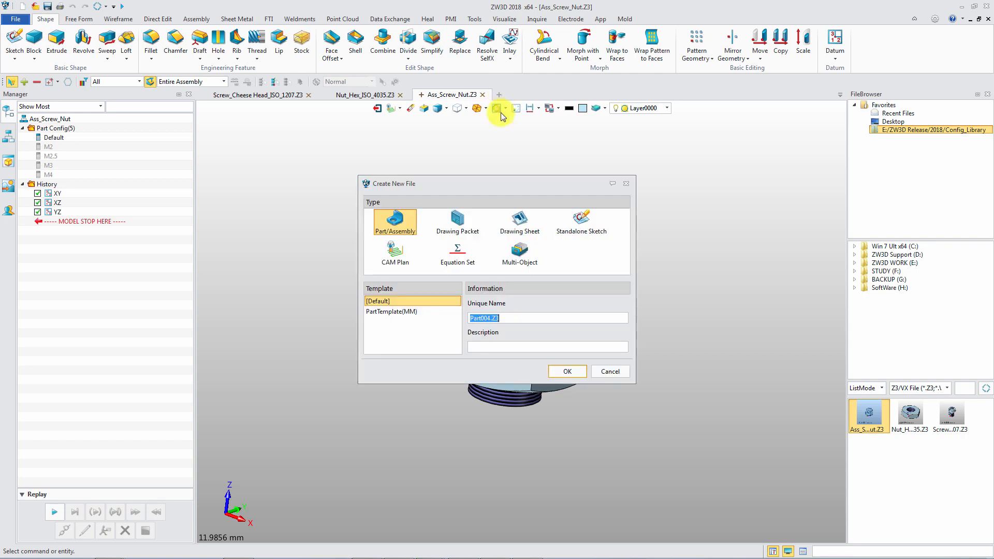
pyautogui.click(568, 374)
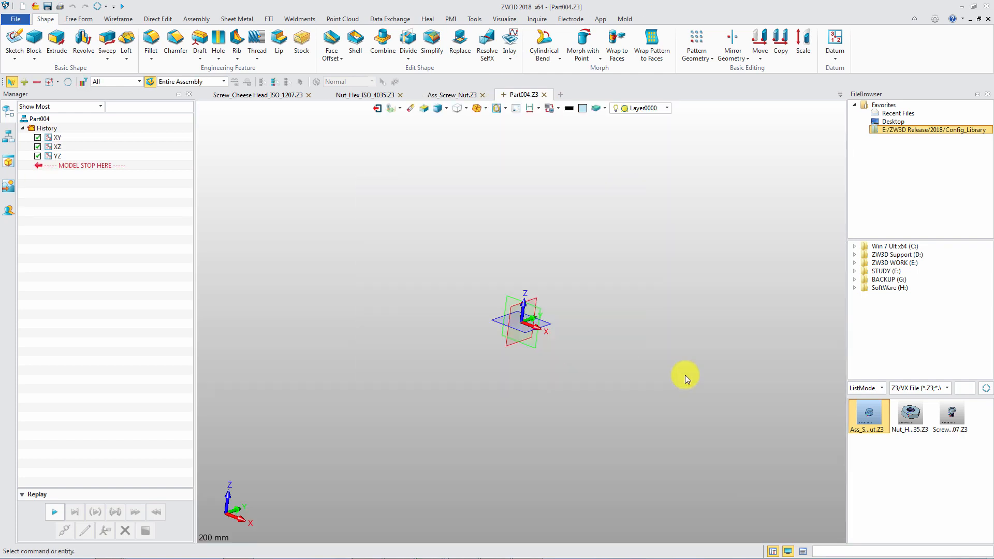
pyautogui.rightClick(375, 161)
pyautogui.click(422, 267)
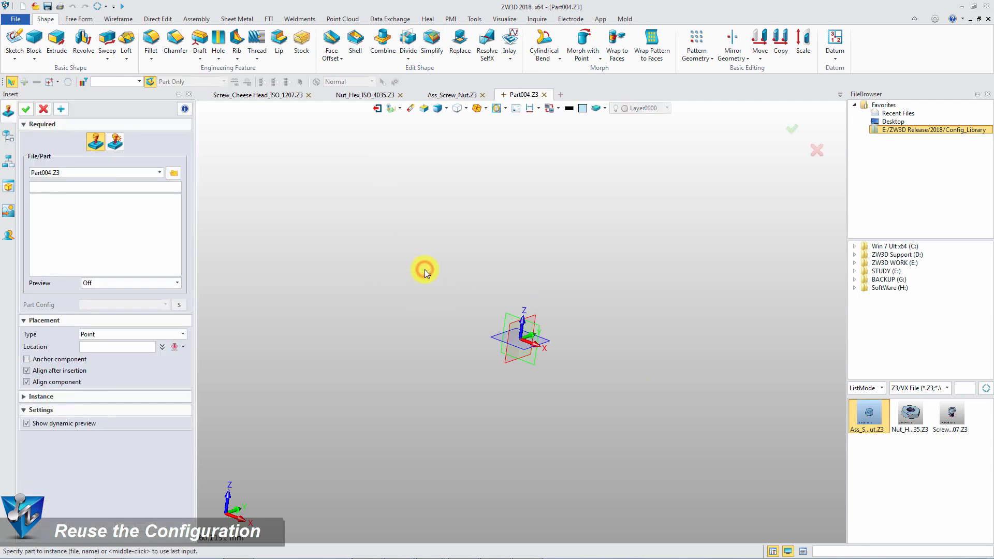
pyautogui.click(108, 171)
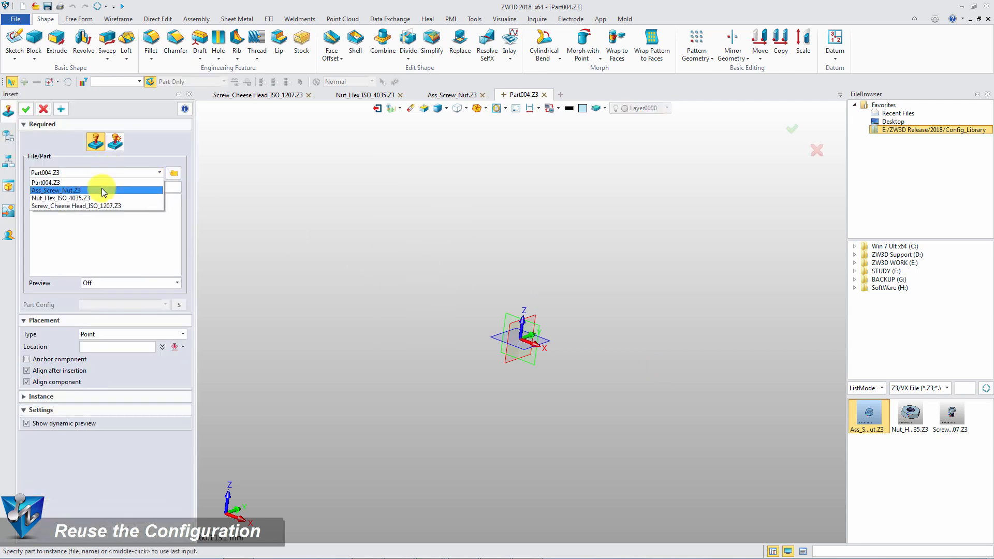
pyautogui.click(102, 188)
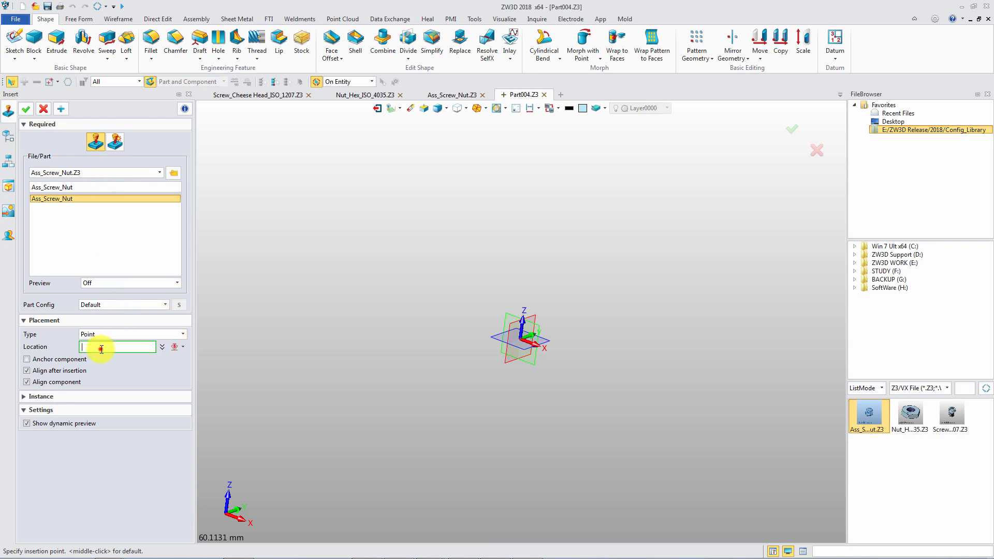
pyautogui.click(522, 343)
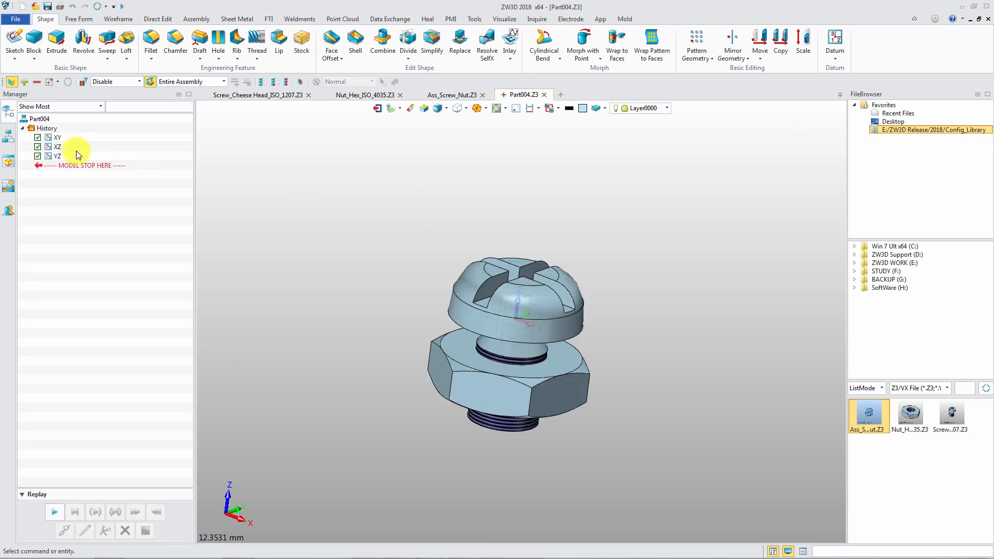
# - Switch the inserted Ass_Screw_Nut component to configuration M3 in the assembly tree
pyautogui.click(11, 138)
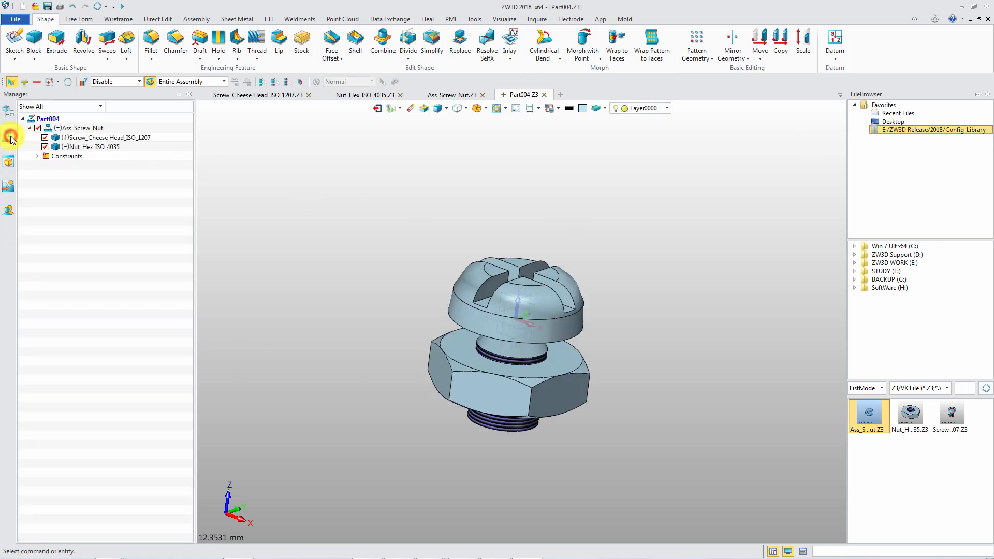
pyautogui.rightClick(97, 130)
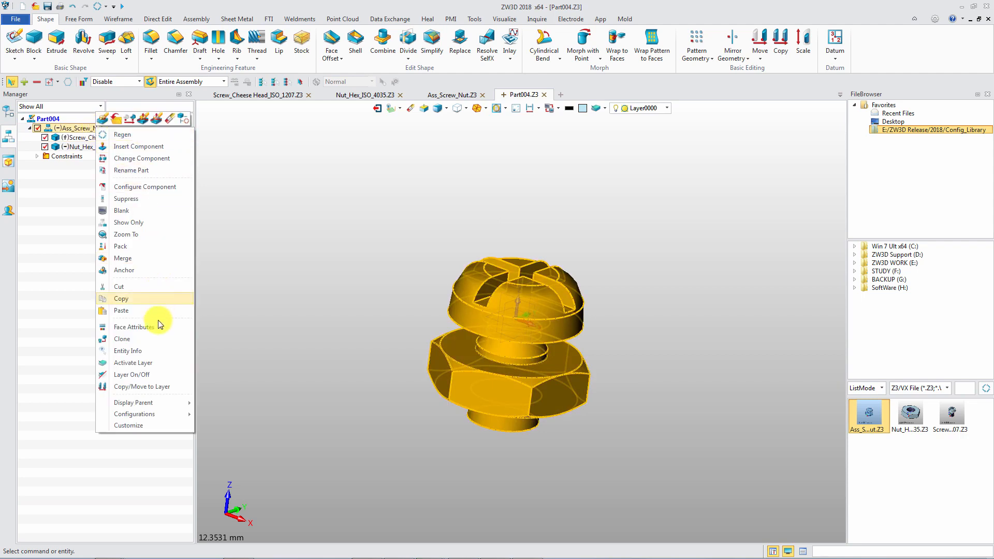
pyautogui.moveTo(168, 414)
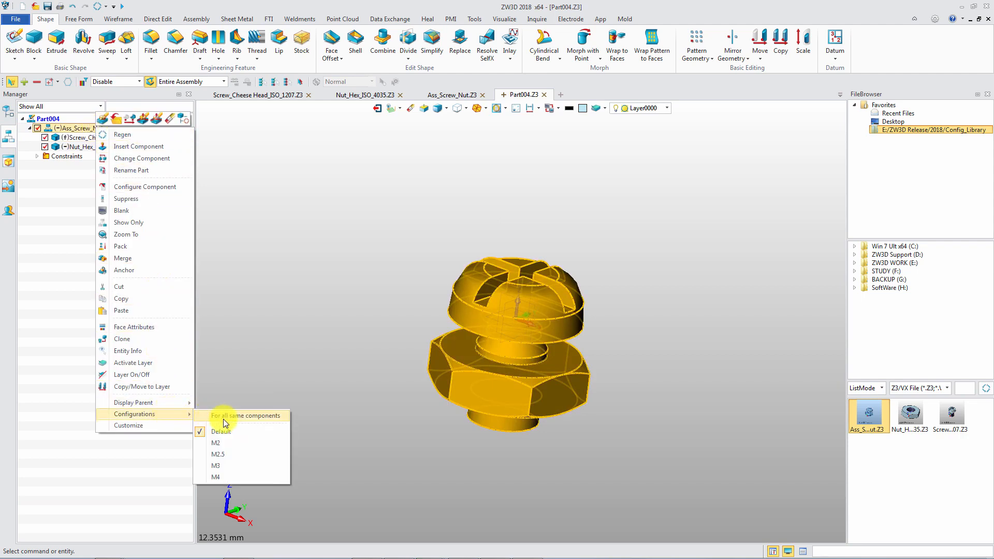
pyautogui.click(224, 466)
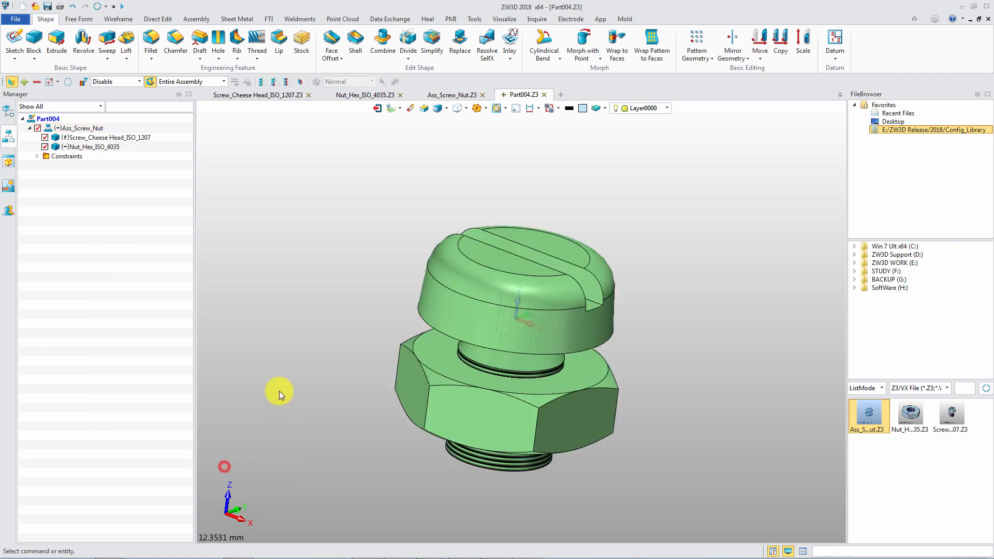